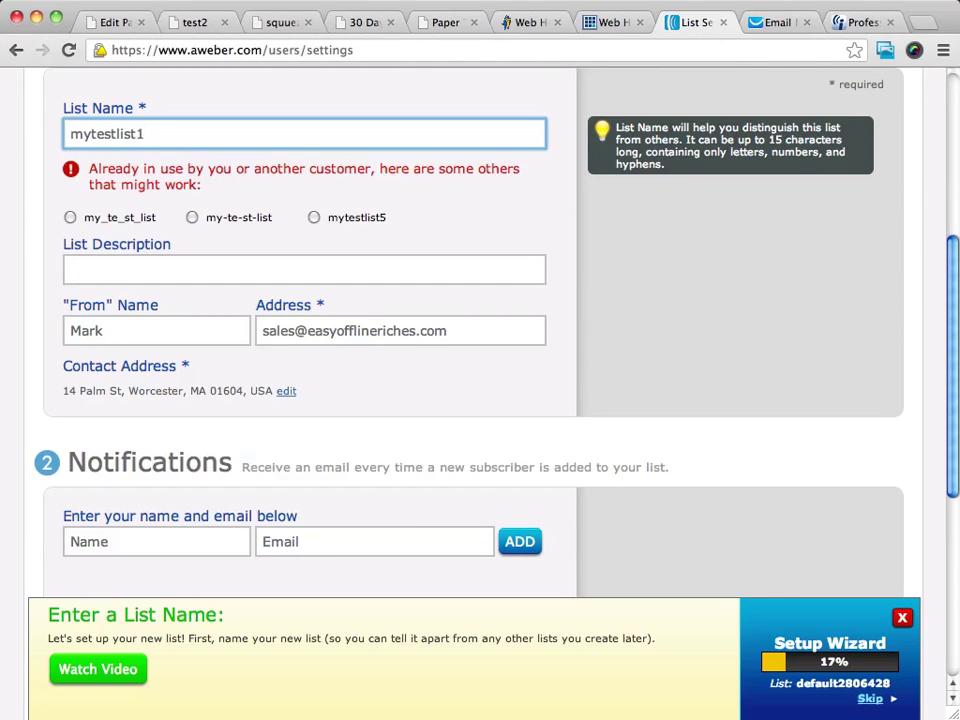
Name the list mytestlist100 and enter "My test list test" as its description
text(00)
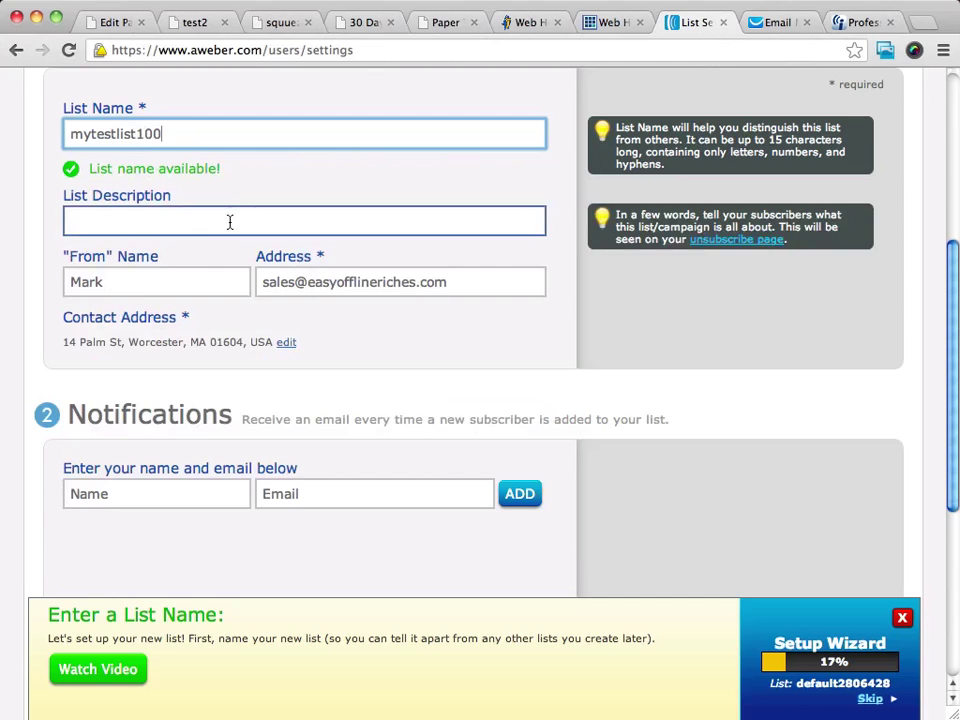
click(139, 217)
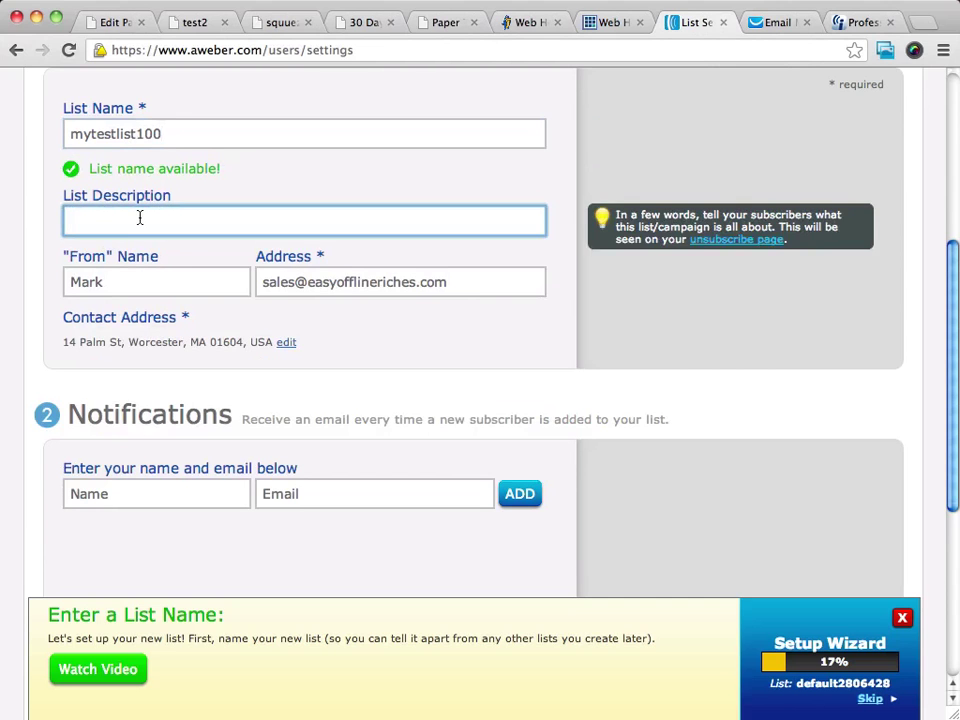
text(My test list test)
click(122, 274)
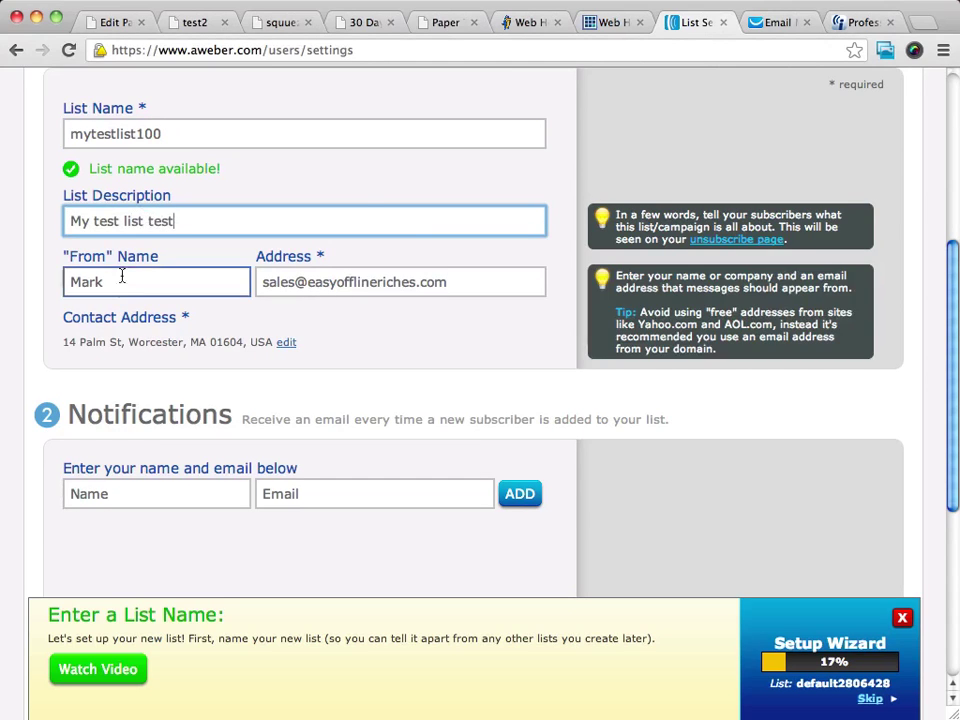
click(375, 281)
click(281, 233)
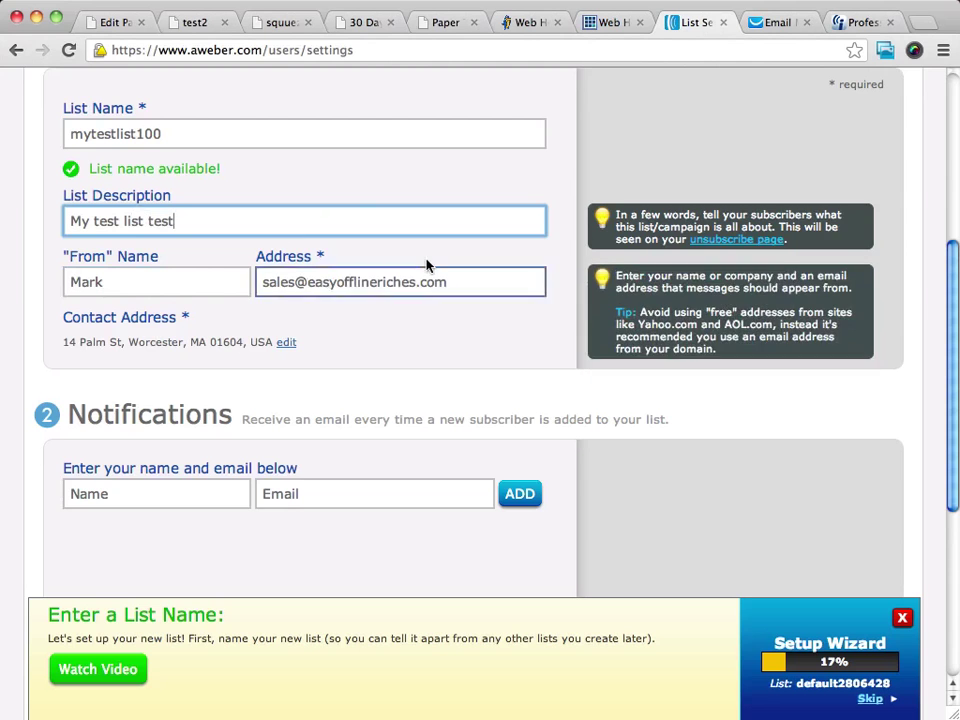
Save the list's basic settings without adding any notification recipient
scroll(427, 262, down, 3)
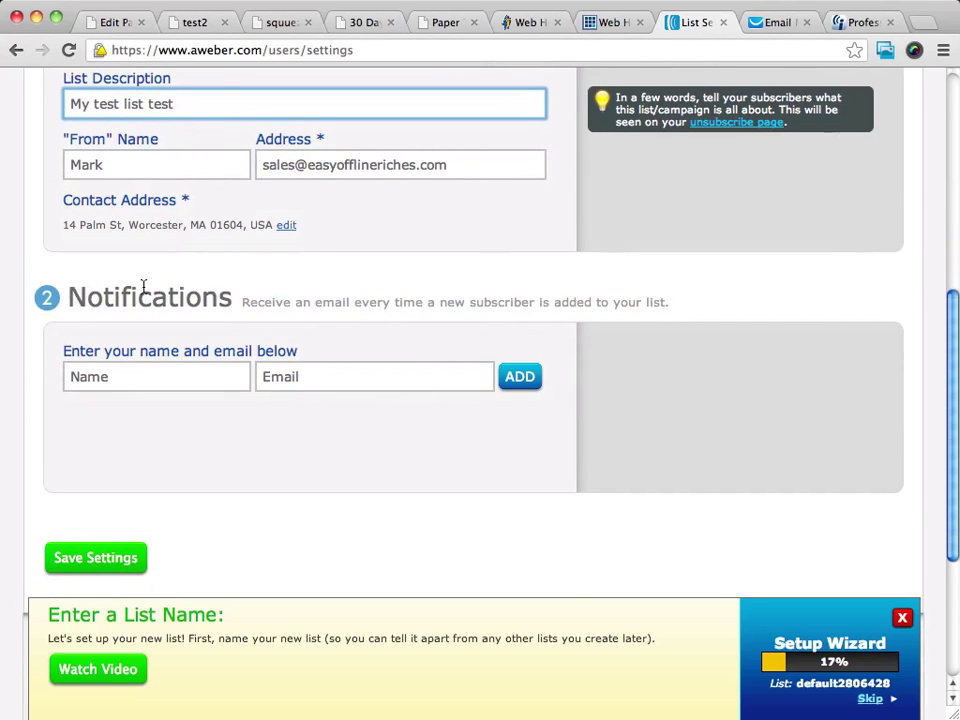
scroll(144, 287, down, 3)
scroll(141, 212, up, 5)
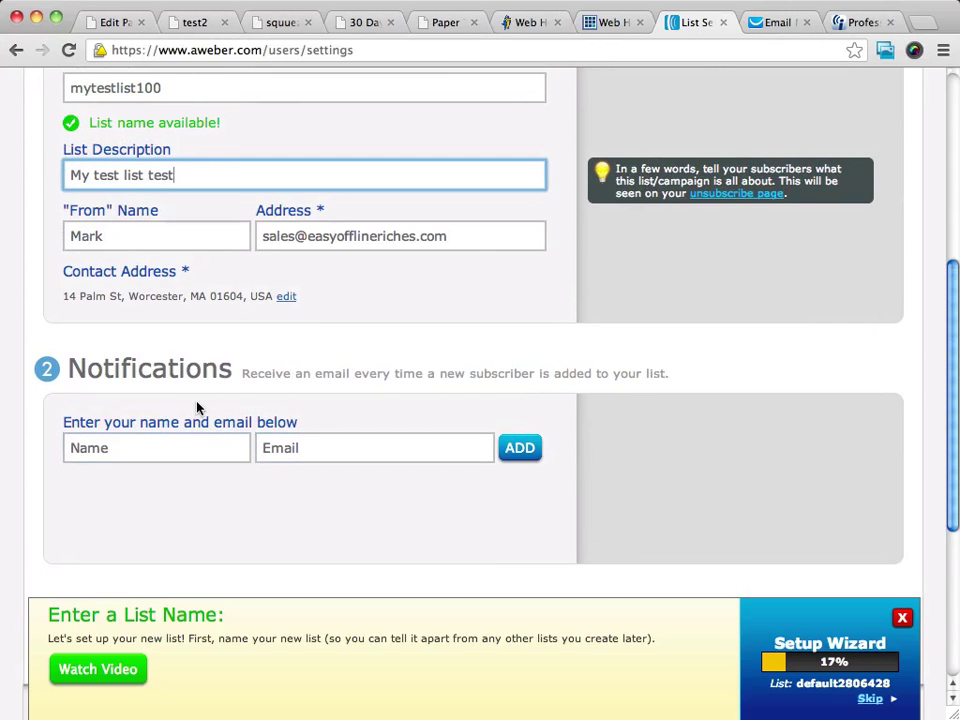
scroll(199, 407, down, 3)
scroll(155, 441, up, 10)
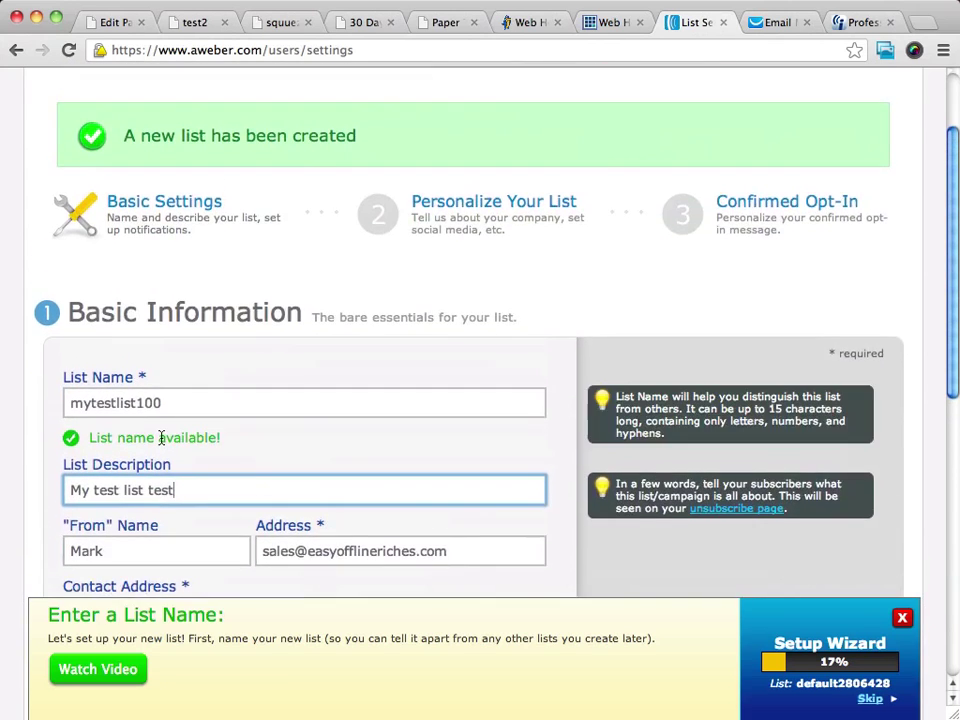
scroll(161, 439, down, 5)
scroll(162, 440, up, 5)
scroll(161, 439, down, 8)
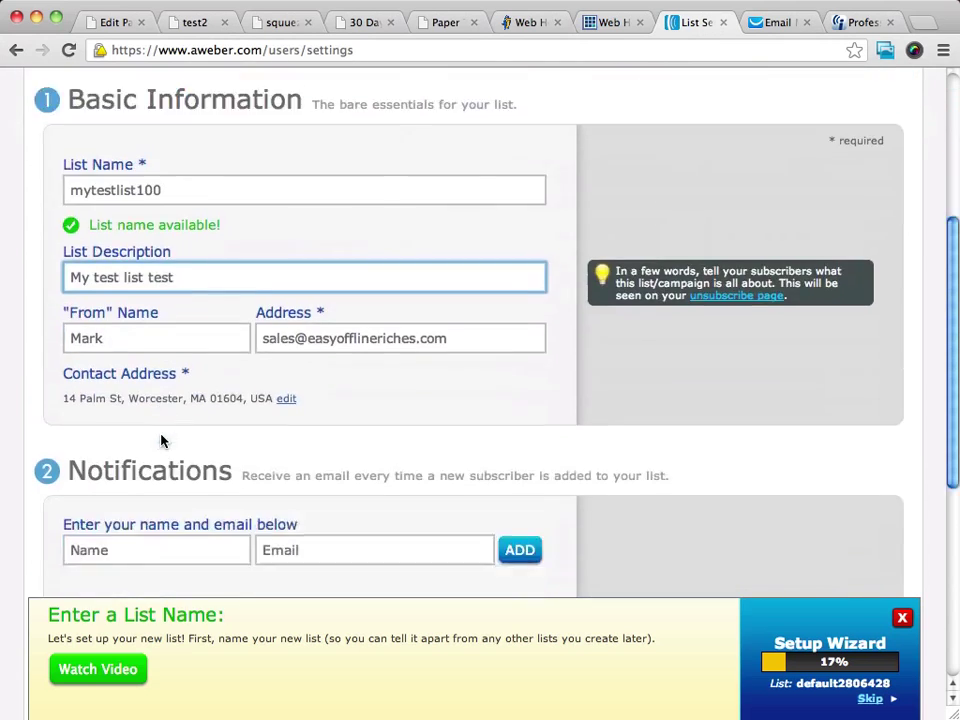
click(81, 521)
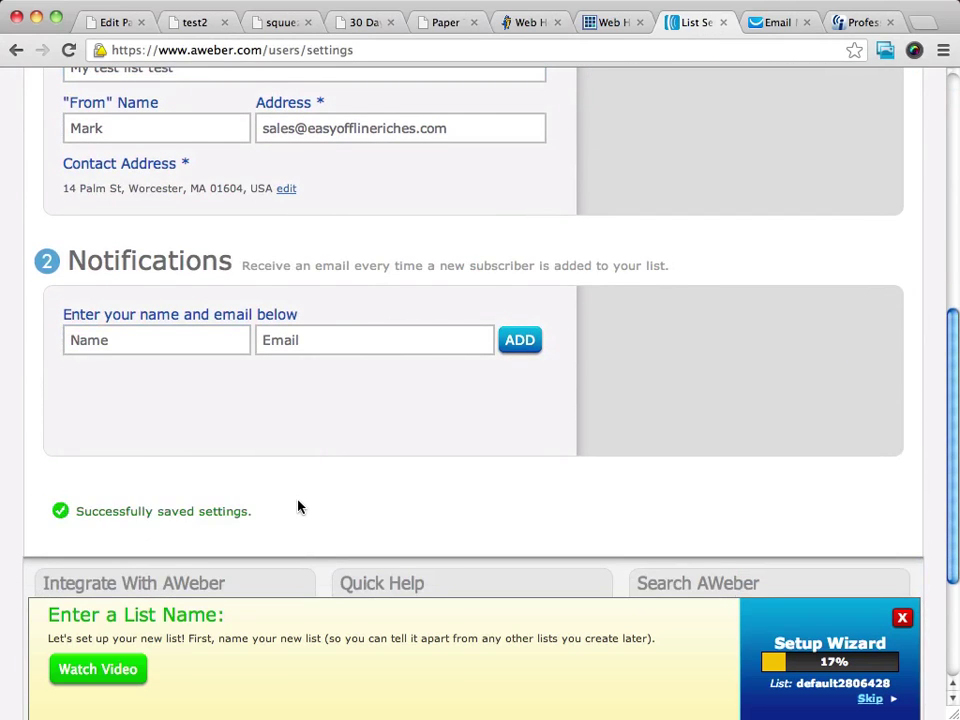
Examine the Personalize Your List options for company branding, social media sharing and global text snippets
scroll(210, 364, up, 10)
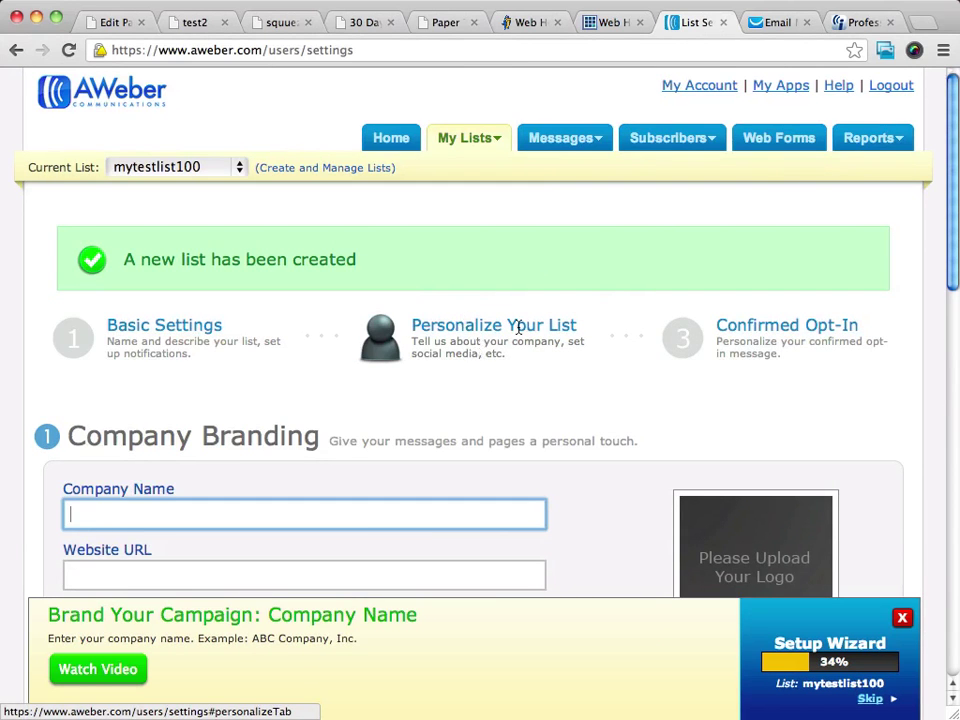
scroll(518, 328, down, 5)
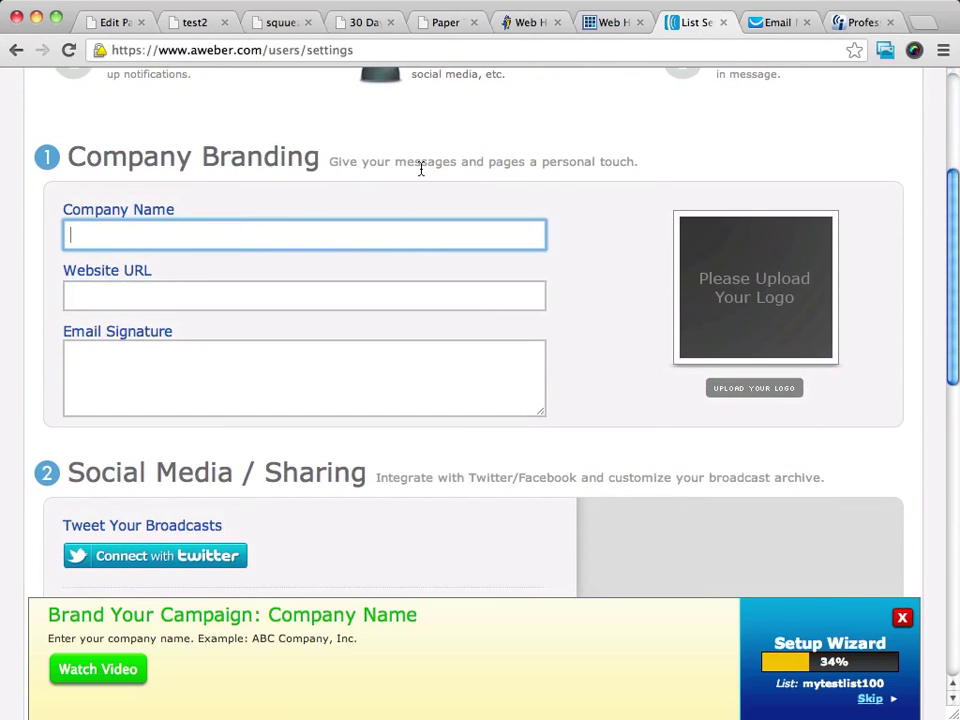
scroll(421, 170, down, 3)
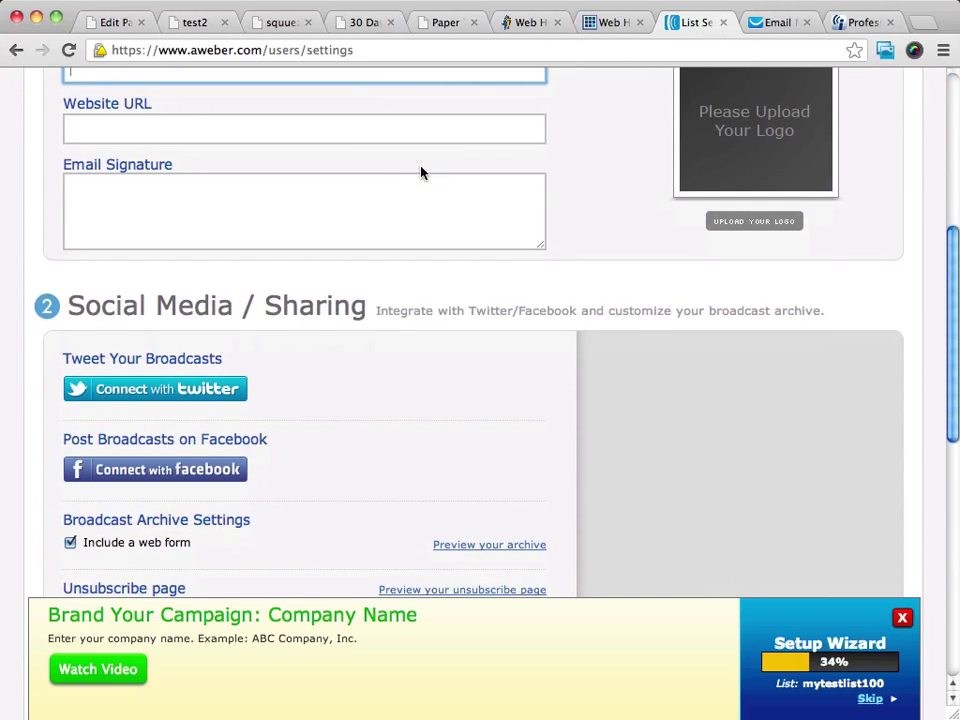
scroll(421, 173, down, 3)
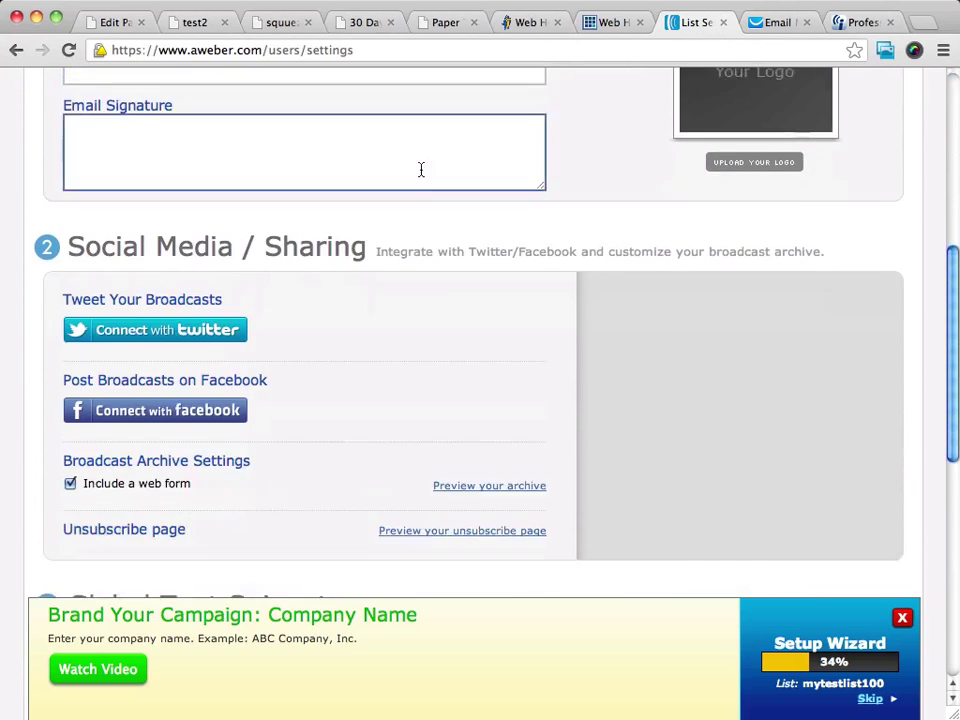
scroll(420, 165, up, 8)
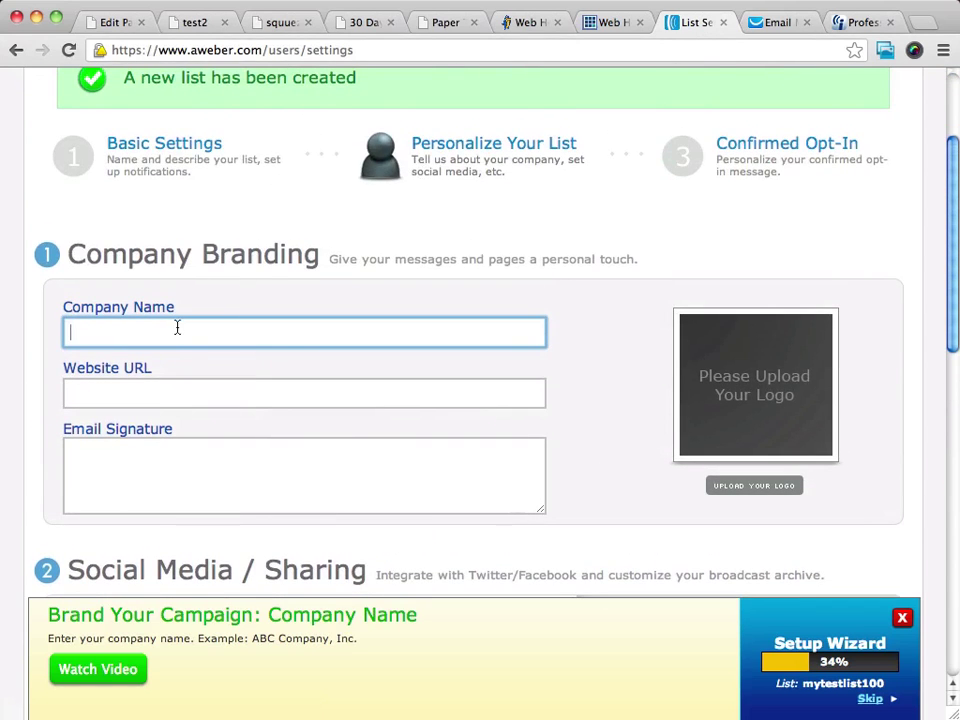
click(240, 392)
click(277, 443)
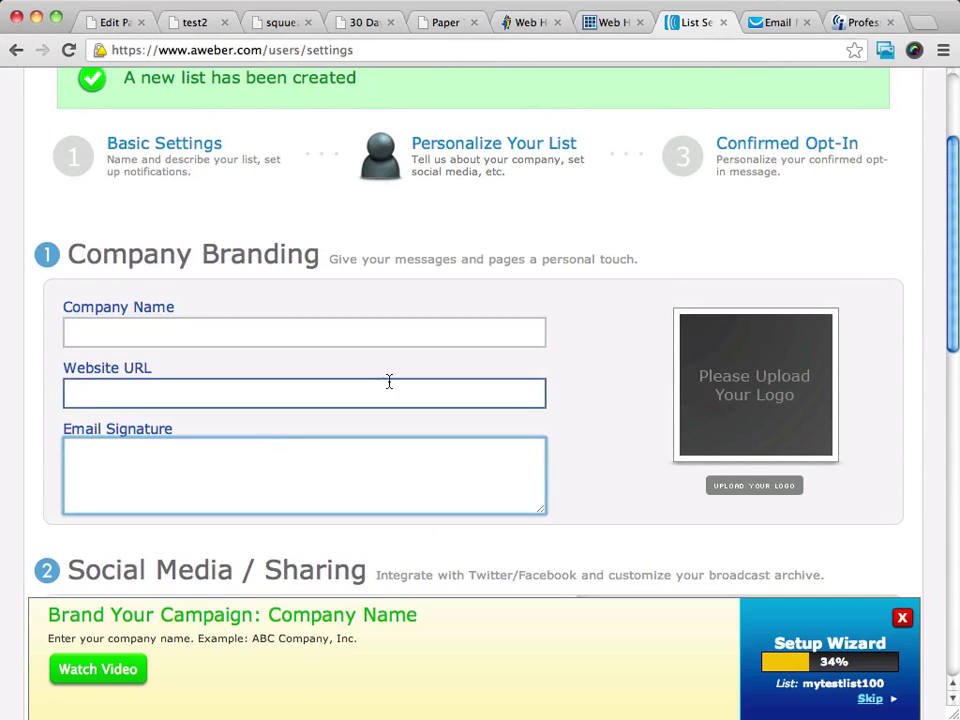
scroll(388, 383, down, 4)
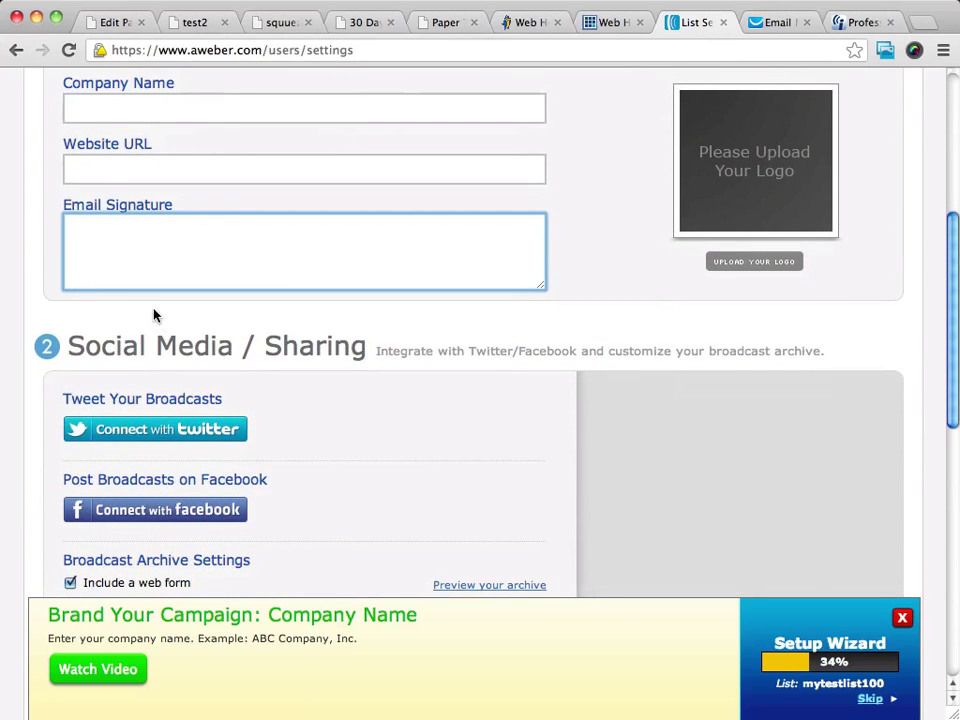
scroll(155, 315, down, 3)
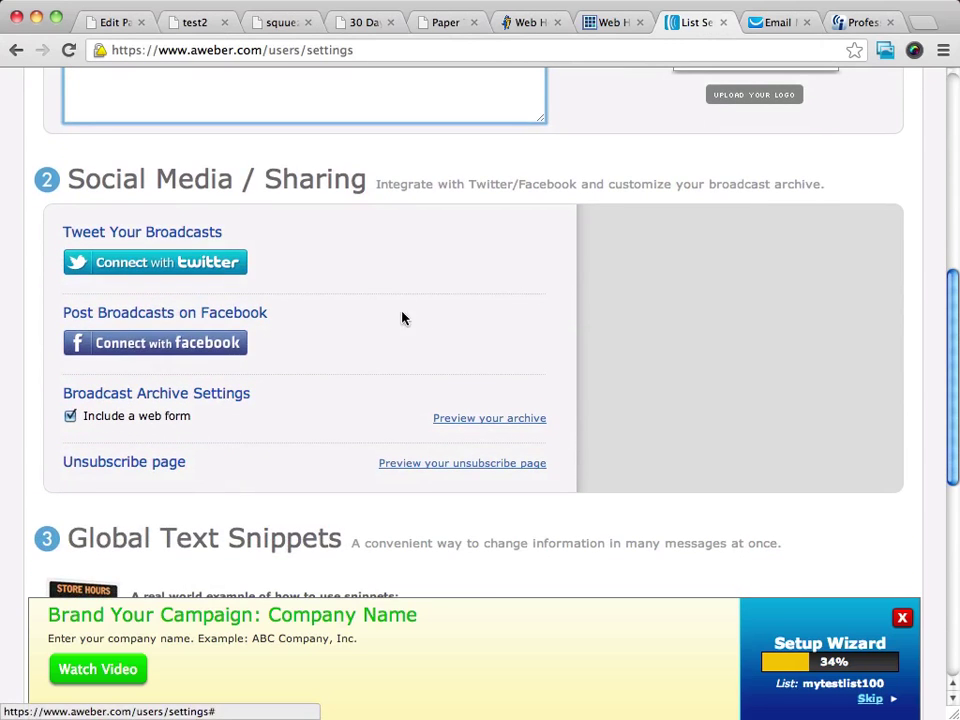
scroll(397, 320, down, 2)
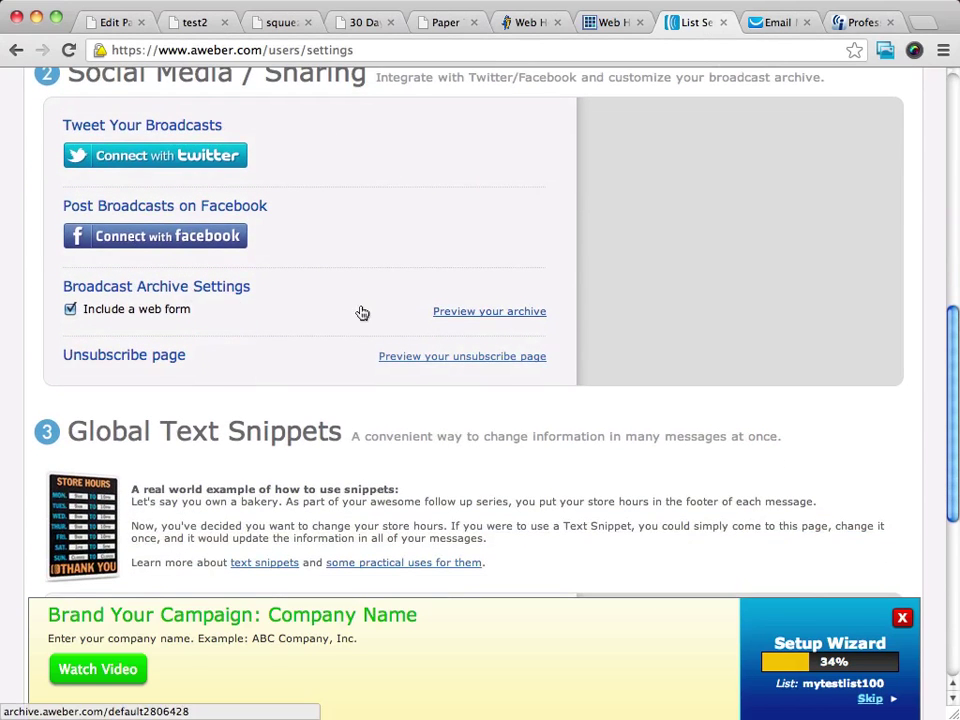
scroll(361, 311, up, 10)
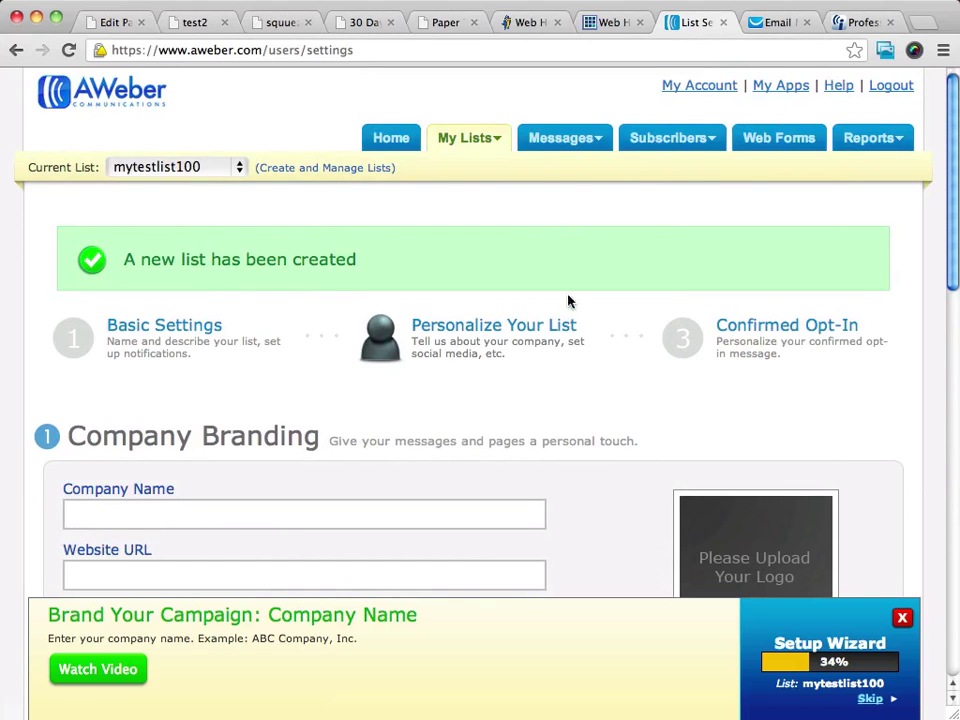
Turn off Require Opt-In on Web Forms in the Confirmed Opt-In settings and confirm disabling it
click(804, 334)
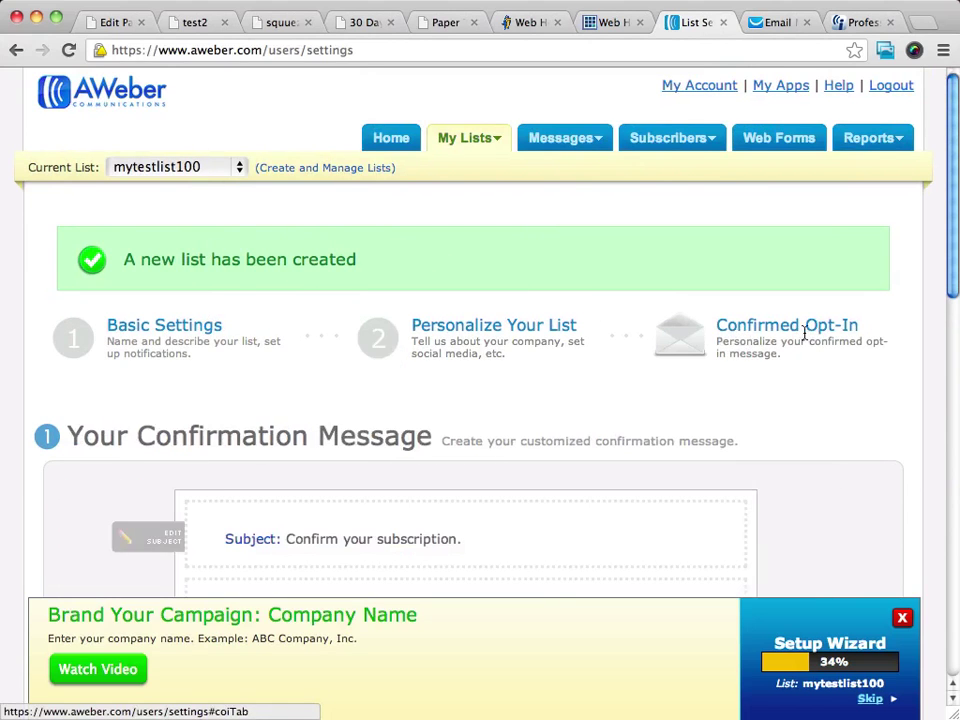
scroll(510, 274, down, 5)
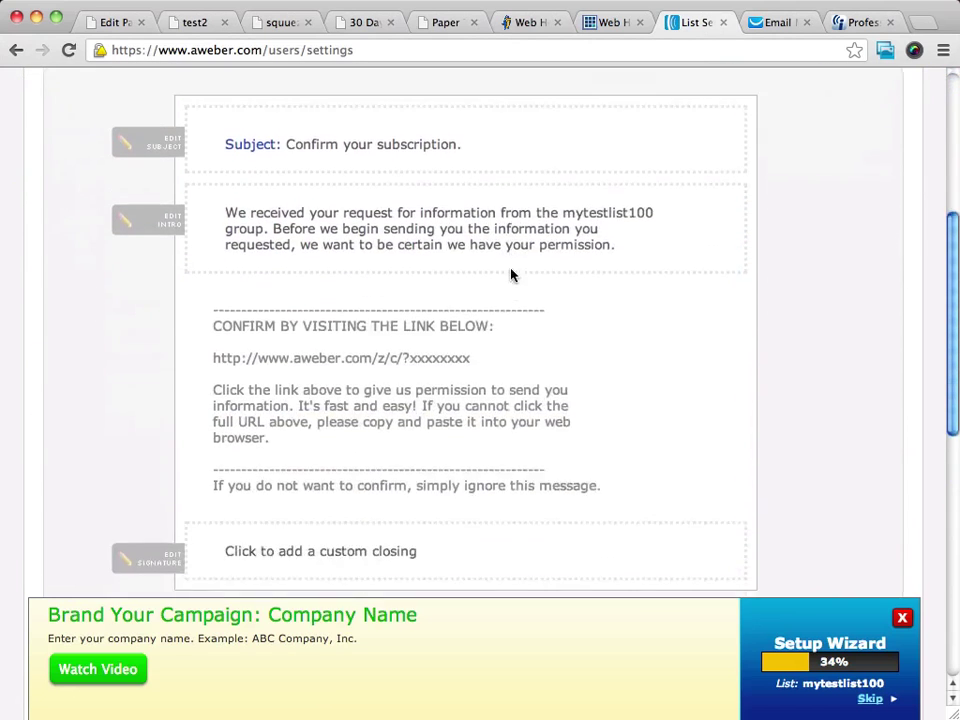
scroll(510, 271, up, 5)
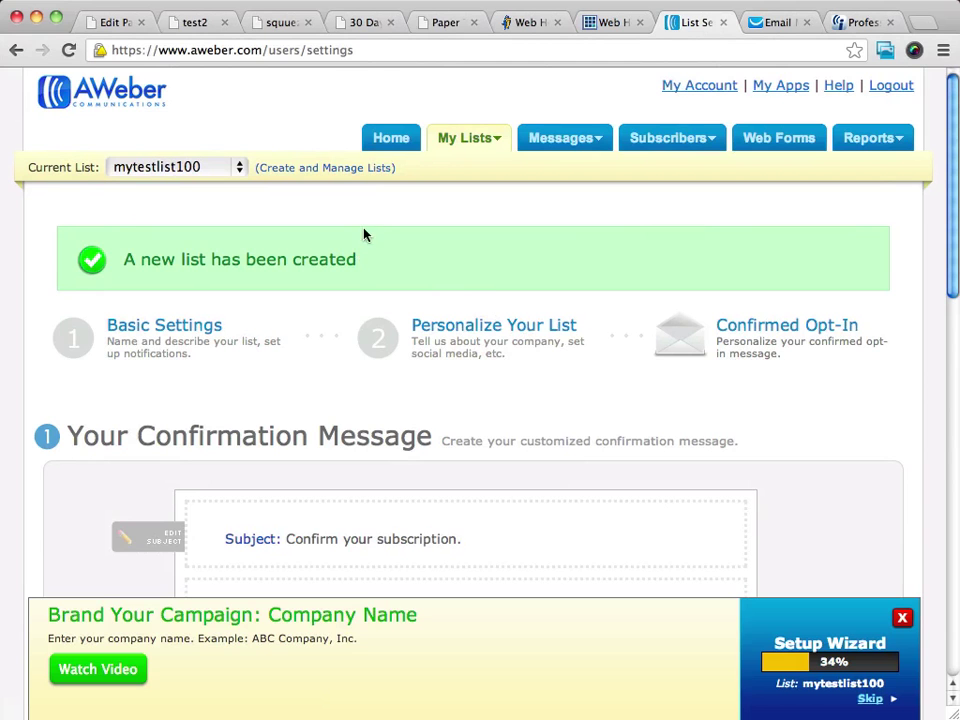
scroll(383, 218, down, 7)
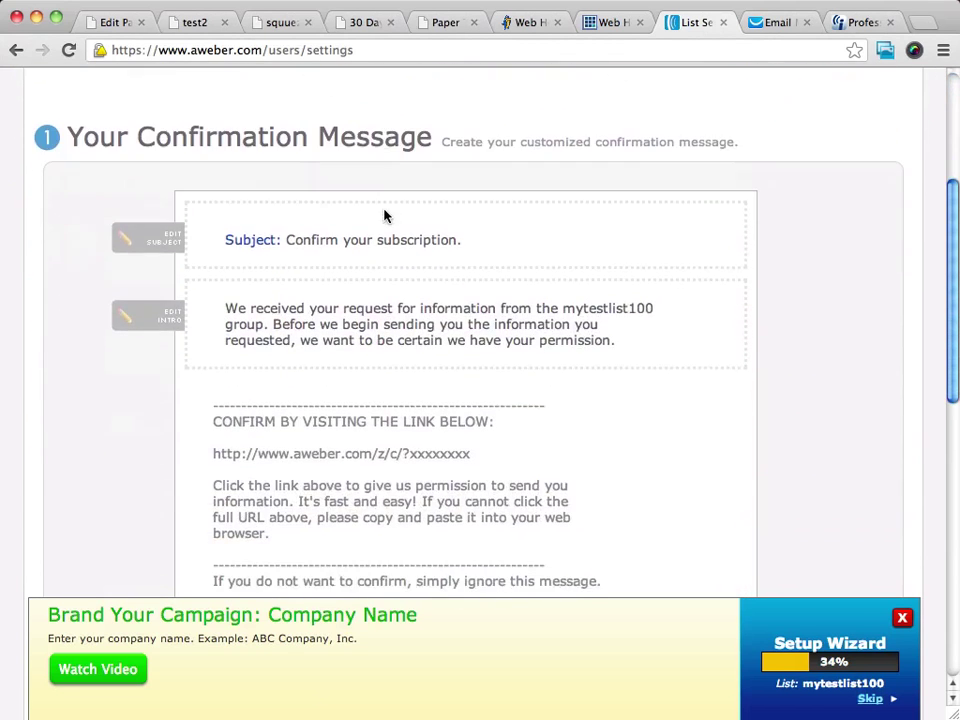
scroll(383, 217, down, 8)
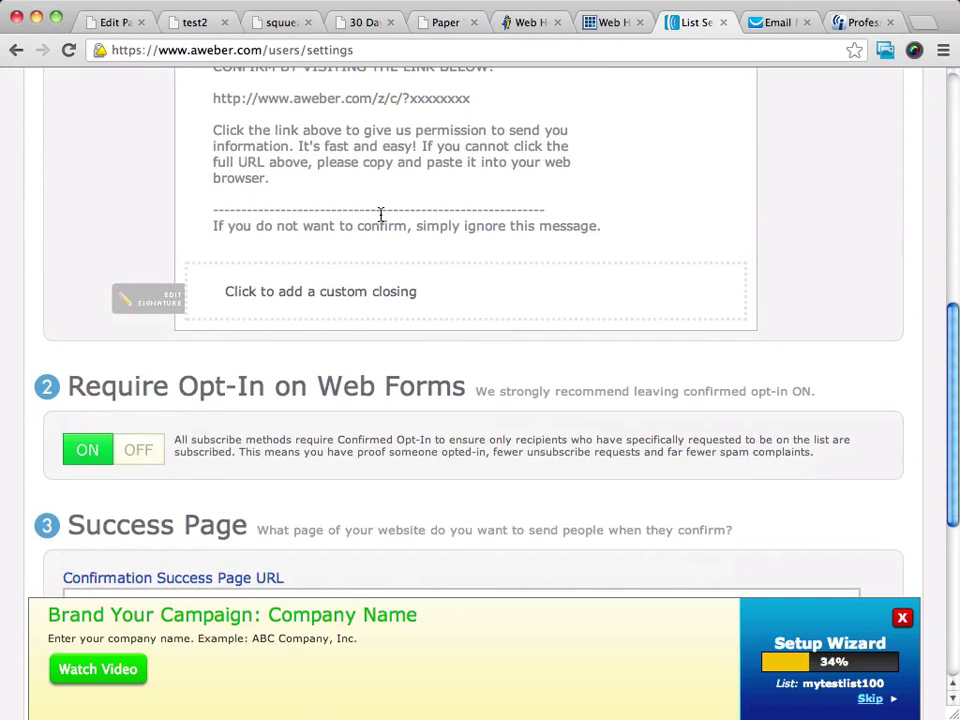
scroll(380, 215, down, 3)
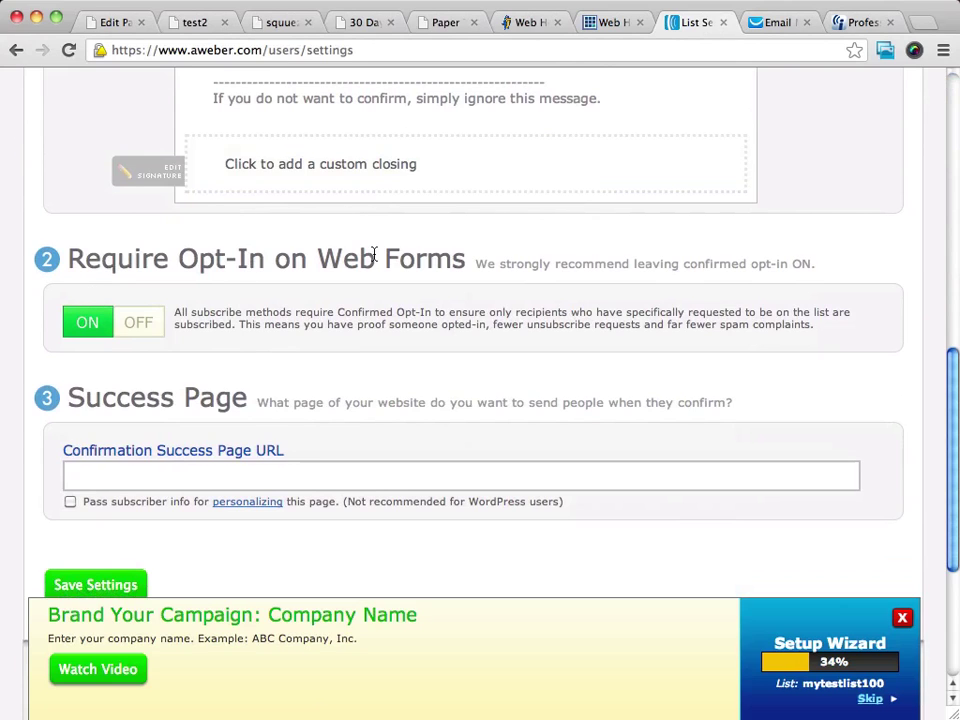
drag(478, 264, 811, 264)
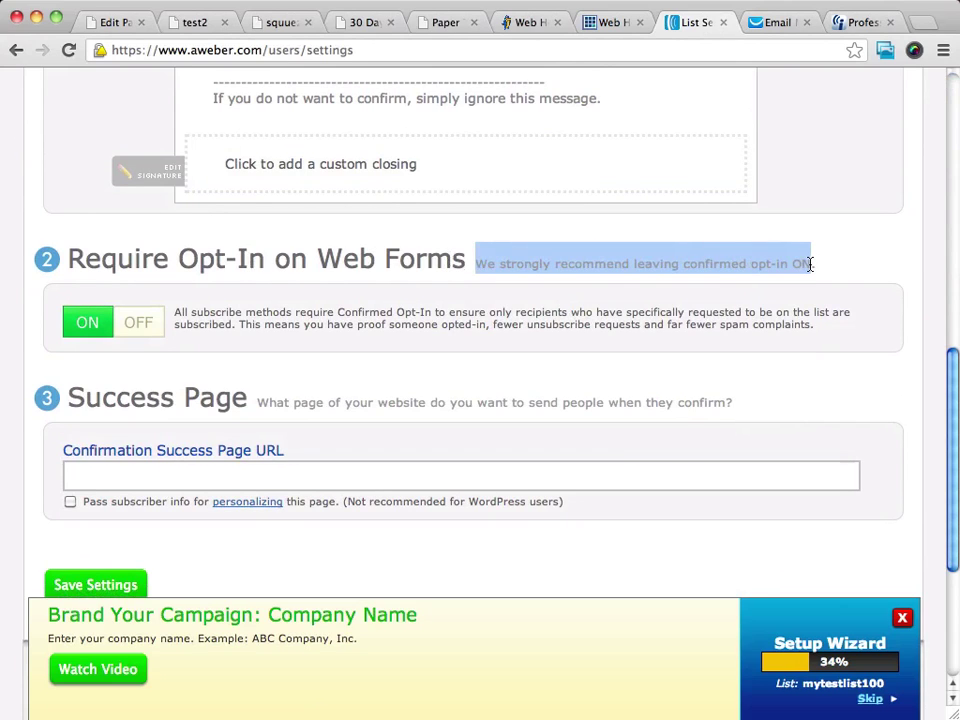
click(135, 325)
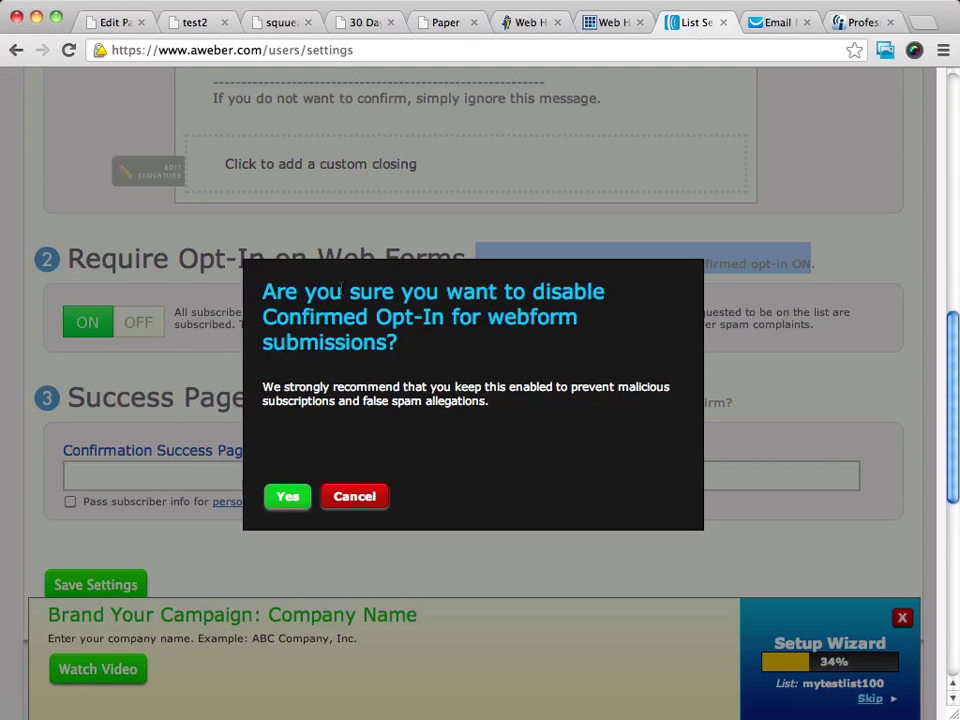
click(281, 500)
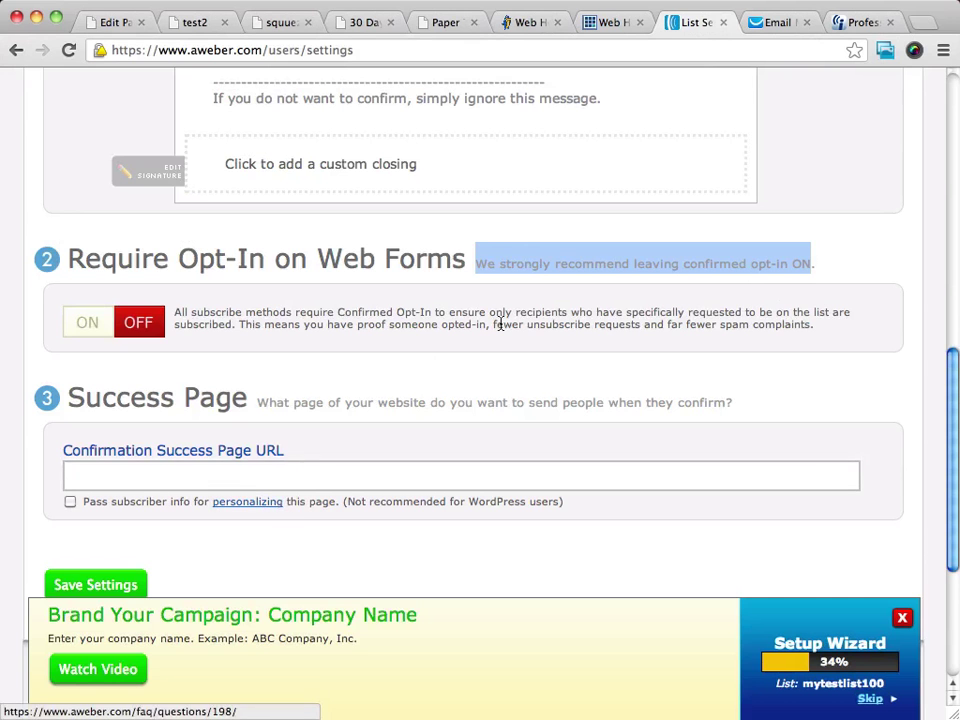
Save the Confirmed Opt-In settings with the Confirmation Success Page URL left empty
scroll(520, 252, down, 2)
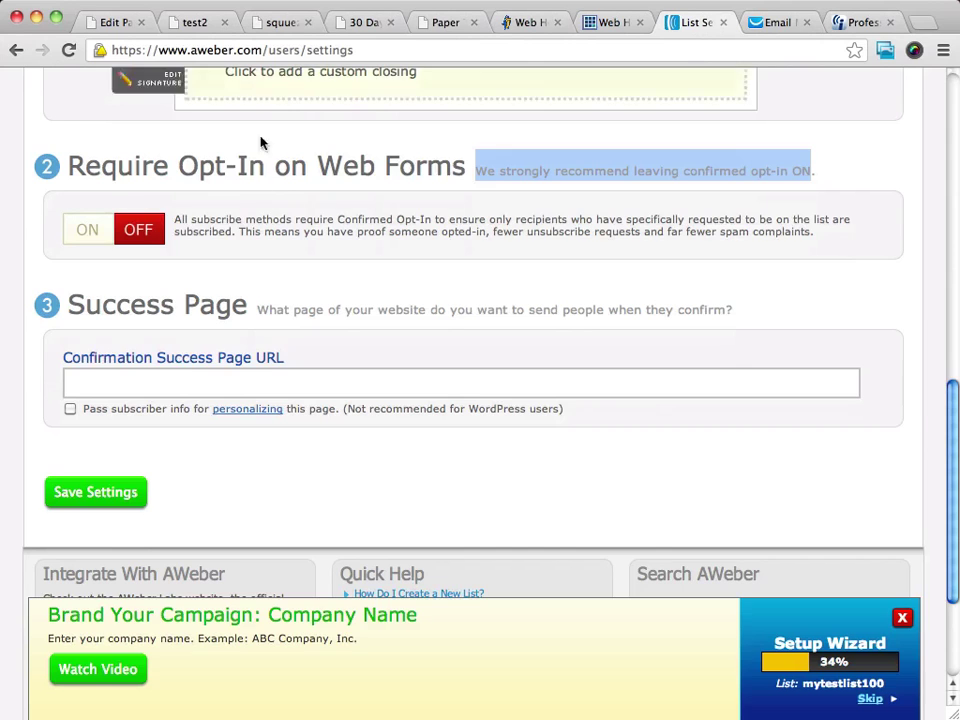
click(86, 383)
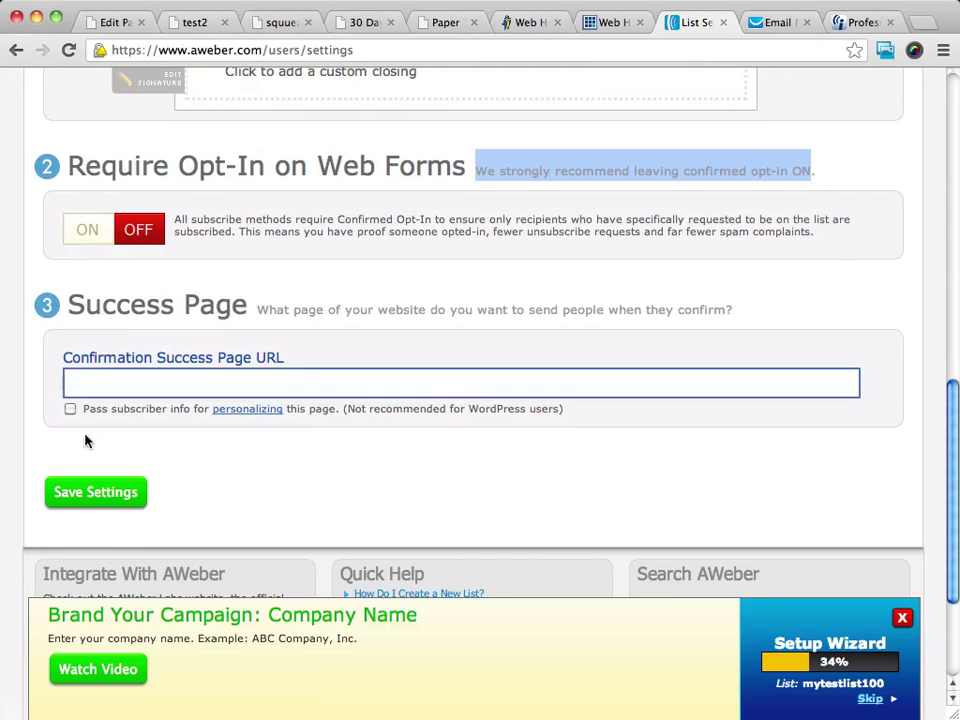
click(71, 495)
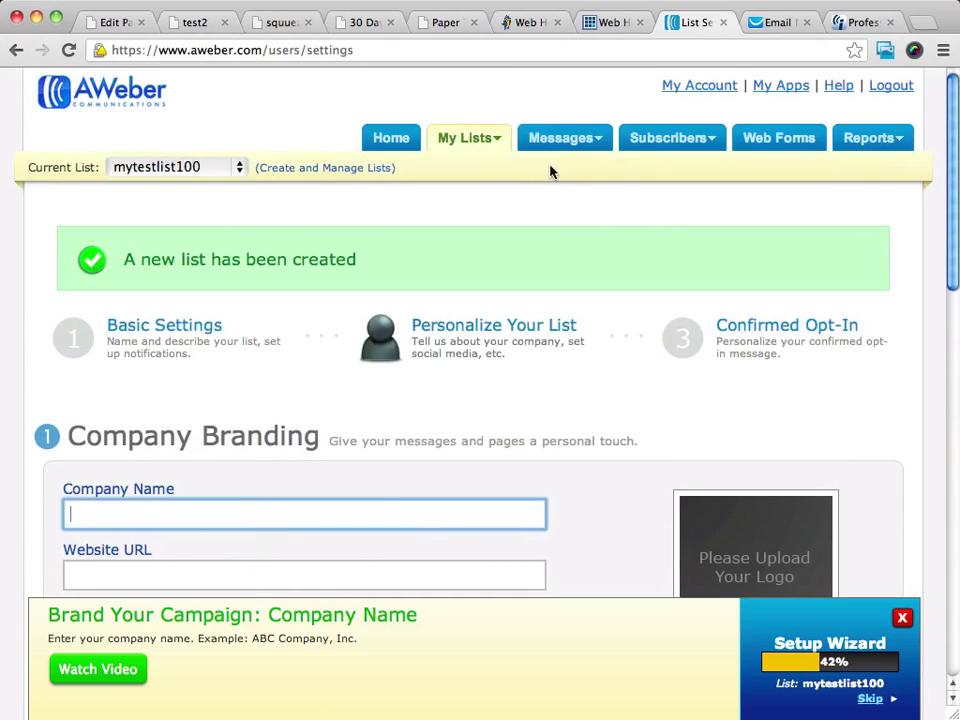
Go to the list's web forms and start creating a new web form
click(785, 143)
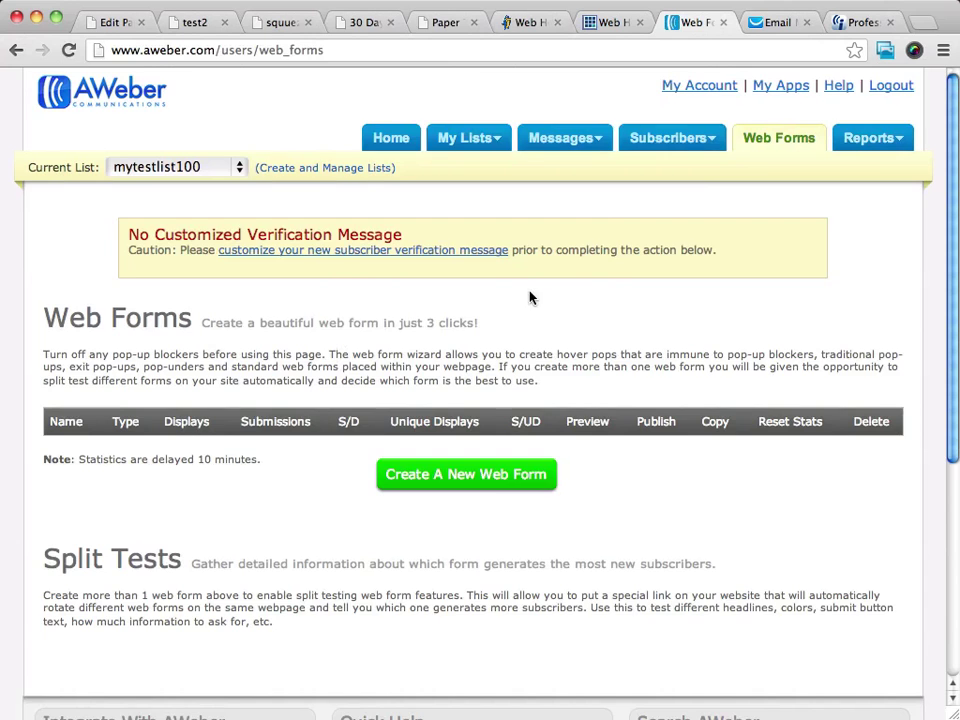
scroll(529, 296, down, 2)
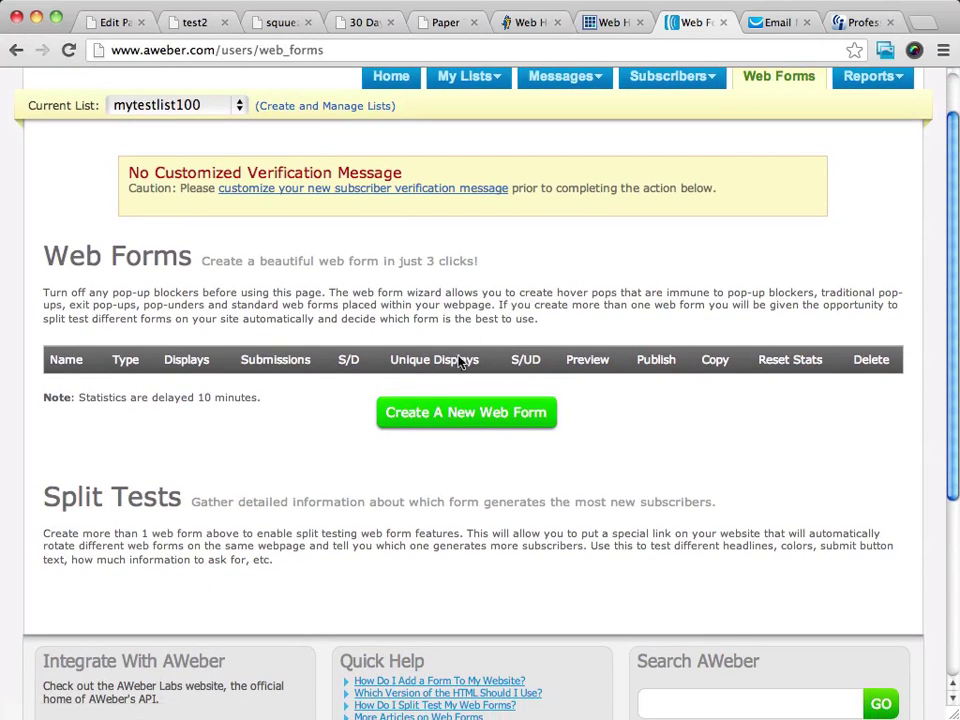
click(489, 419)
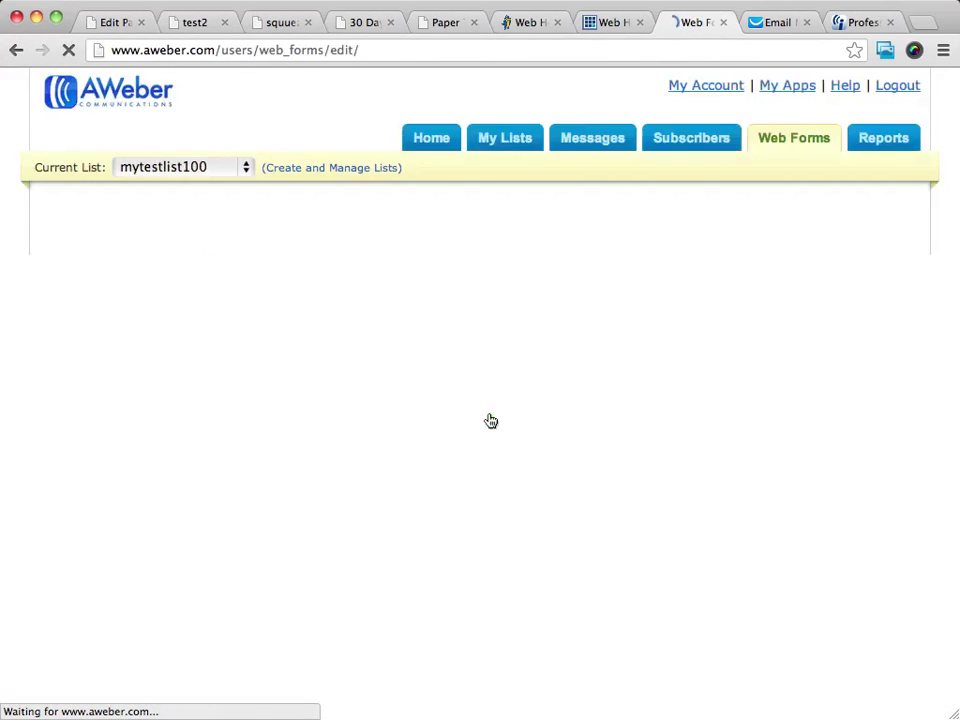
scroll(676, 288, down, 5)
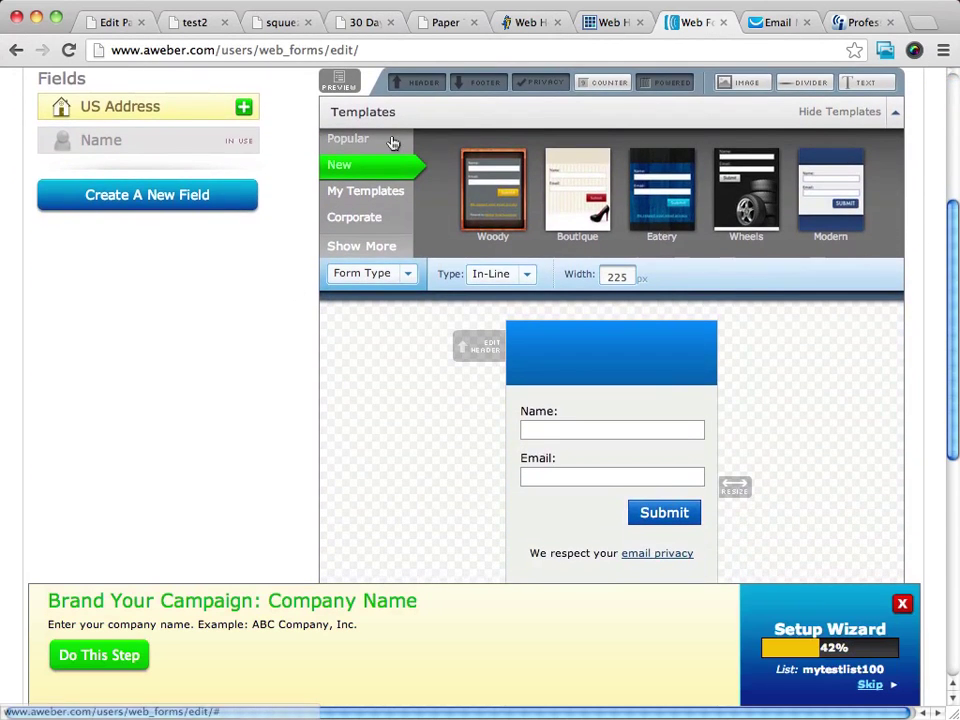
Browse the Popular and New form templates, and remove the blue header from the current web form
scroll(620, 215, up, 2)
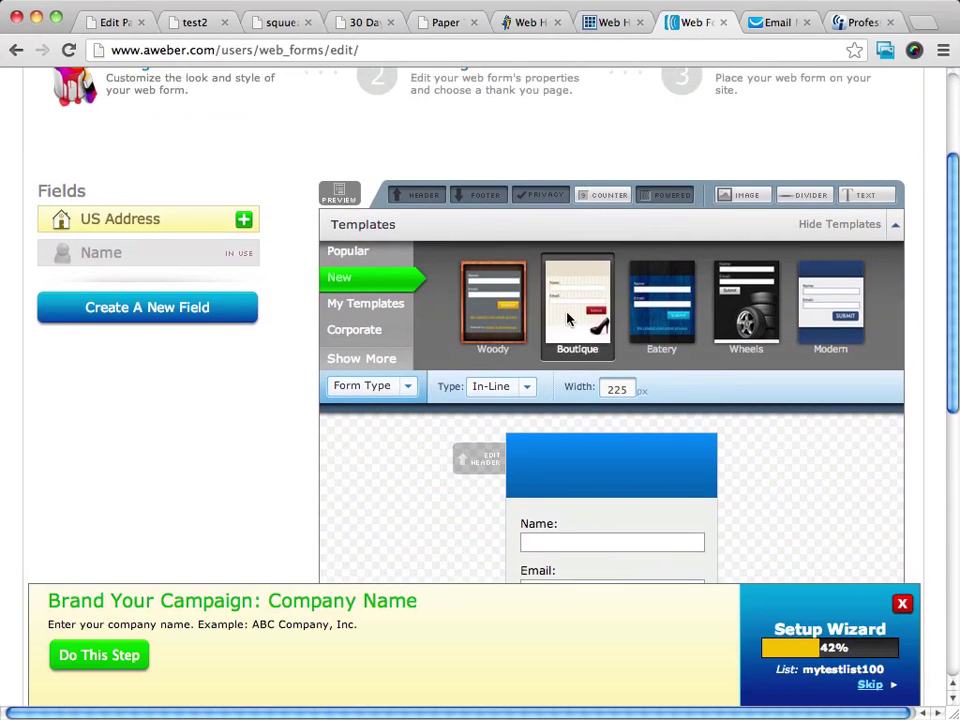
click(357, 250)
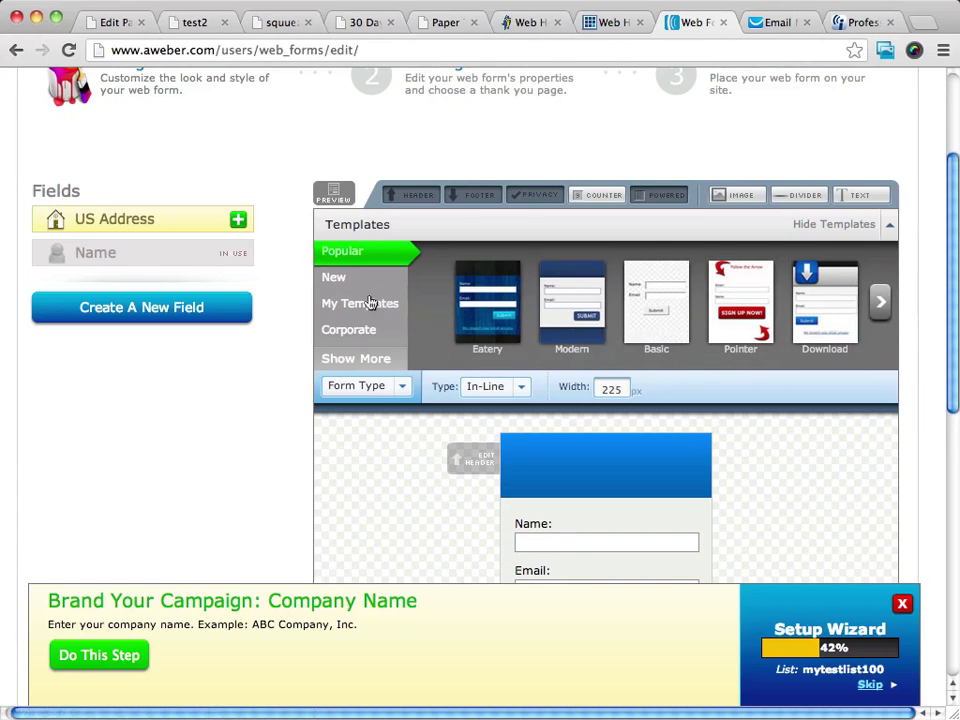
click(333, 277)
scroll(886, 400, down, 5)
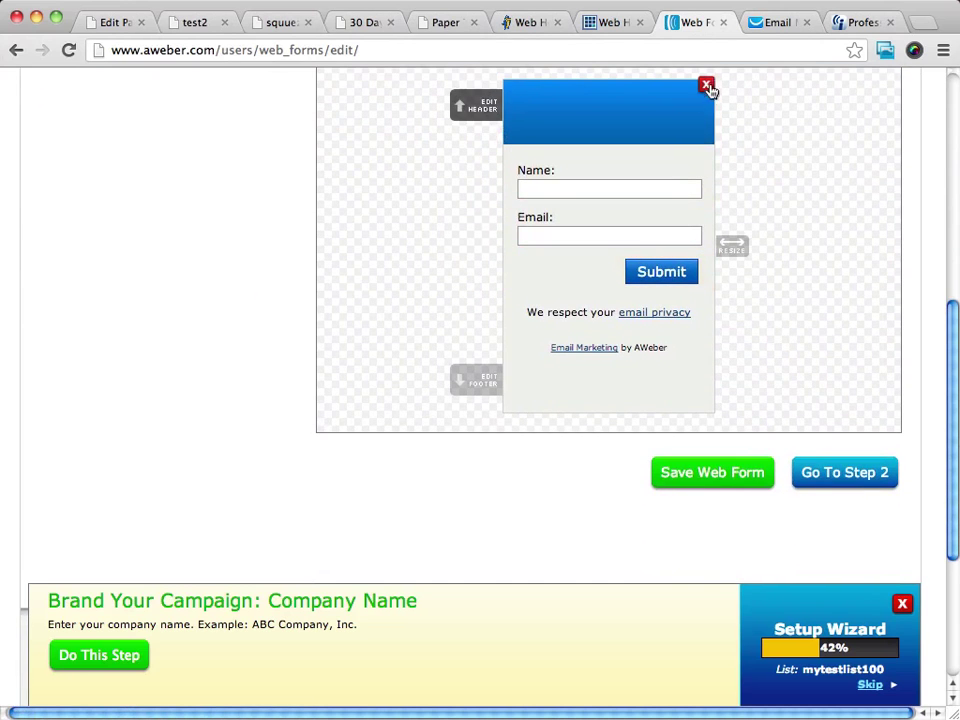
scroll(726, 131, right, 1)
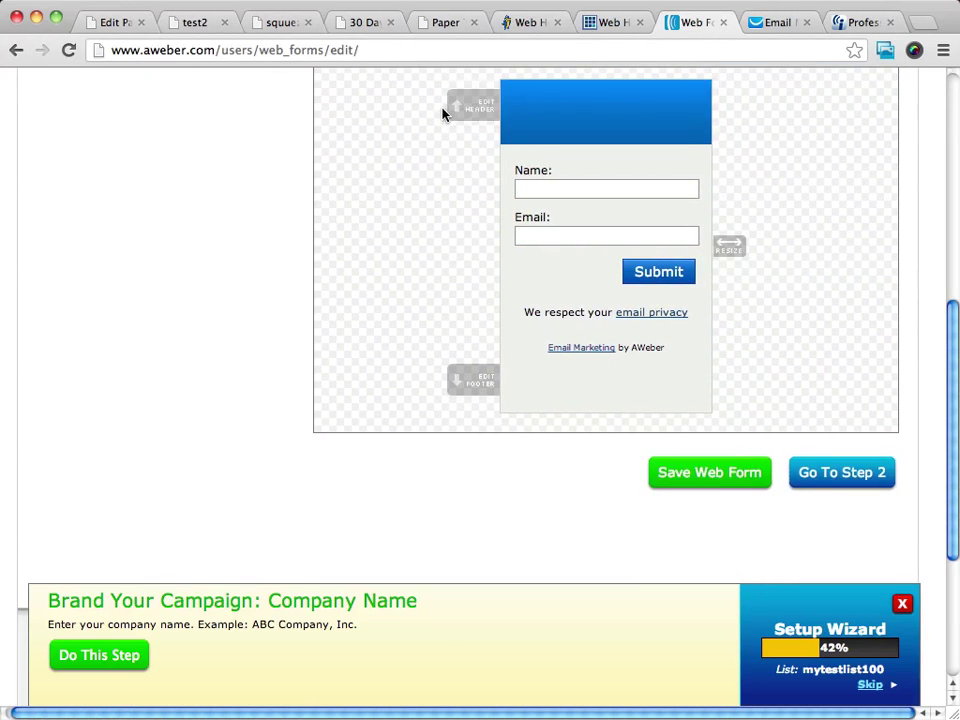
click(703, 86)
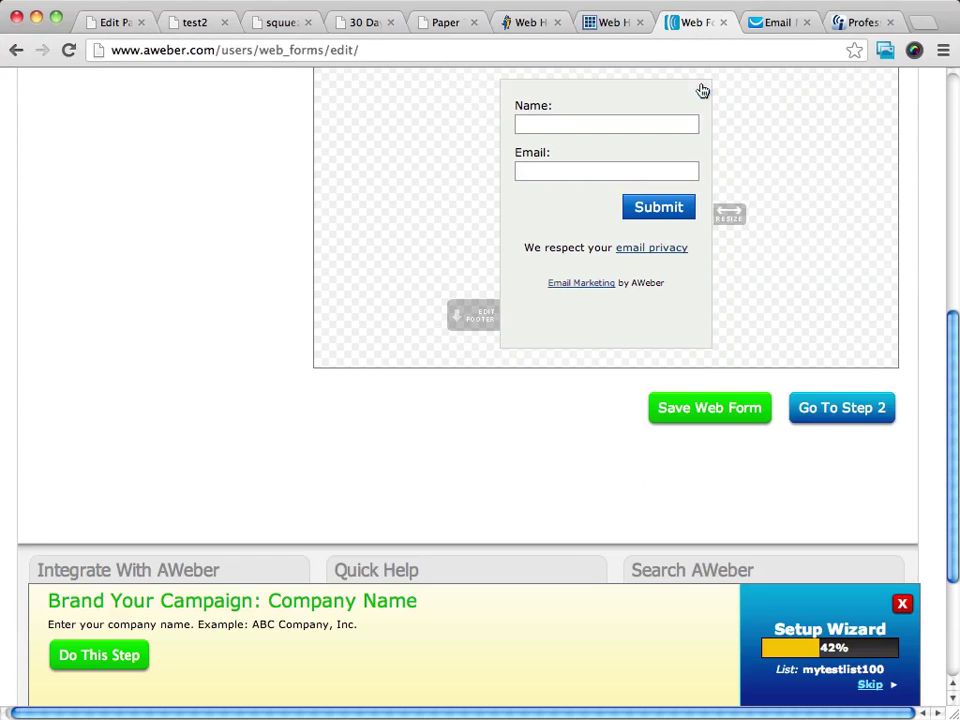
Center the Submit button horizontally in the web form
click(654, 211)
click(441, 108)
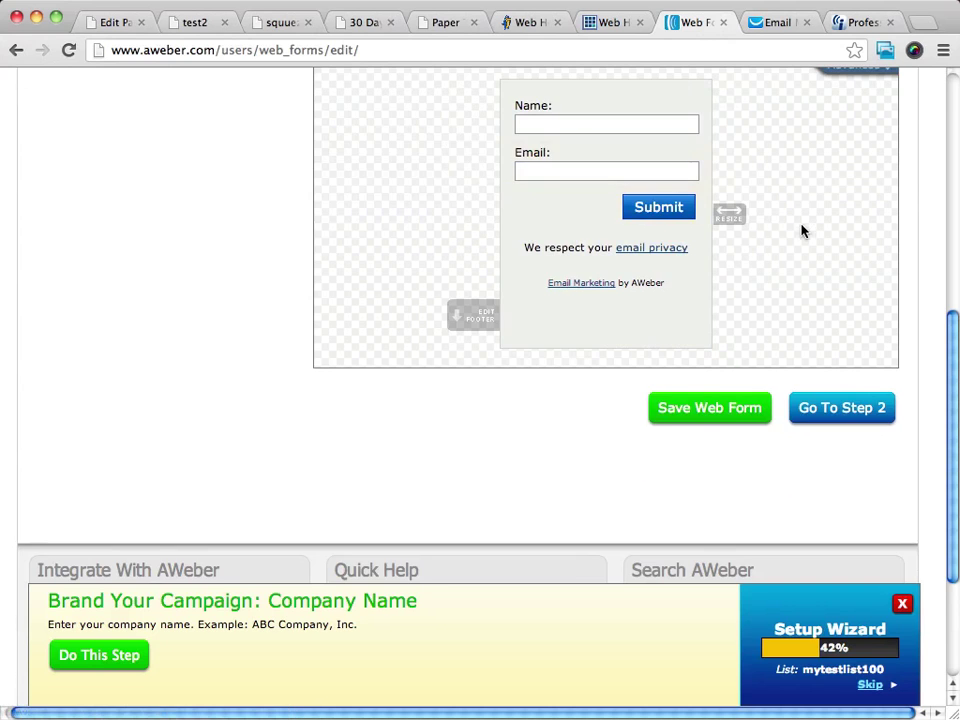
scroll(801, 231, up, 5)
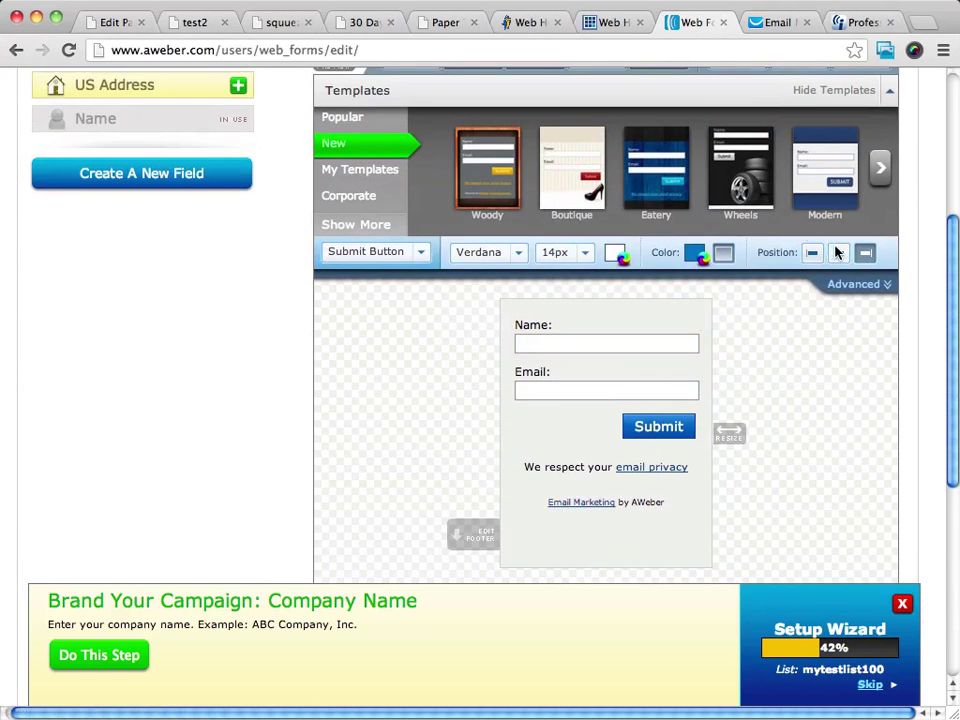
click(838, 252)
Remove the "Email Marketing by AWeber" line and the footer from the web form
scroll(830, 390, down, 3)
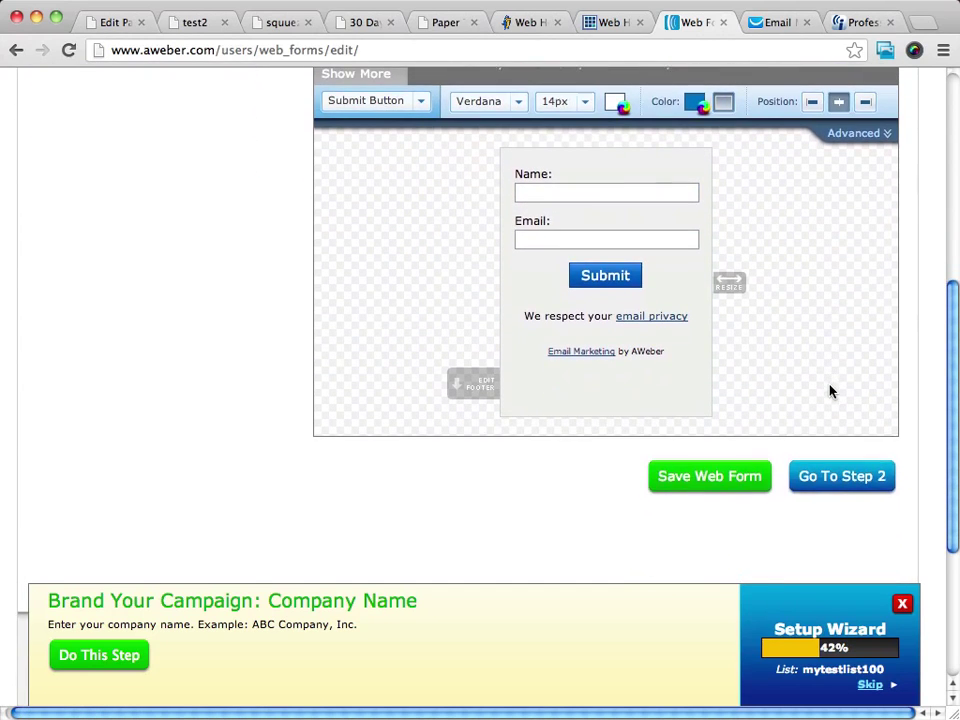
mouse_move(698, 308)
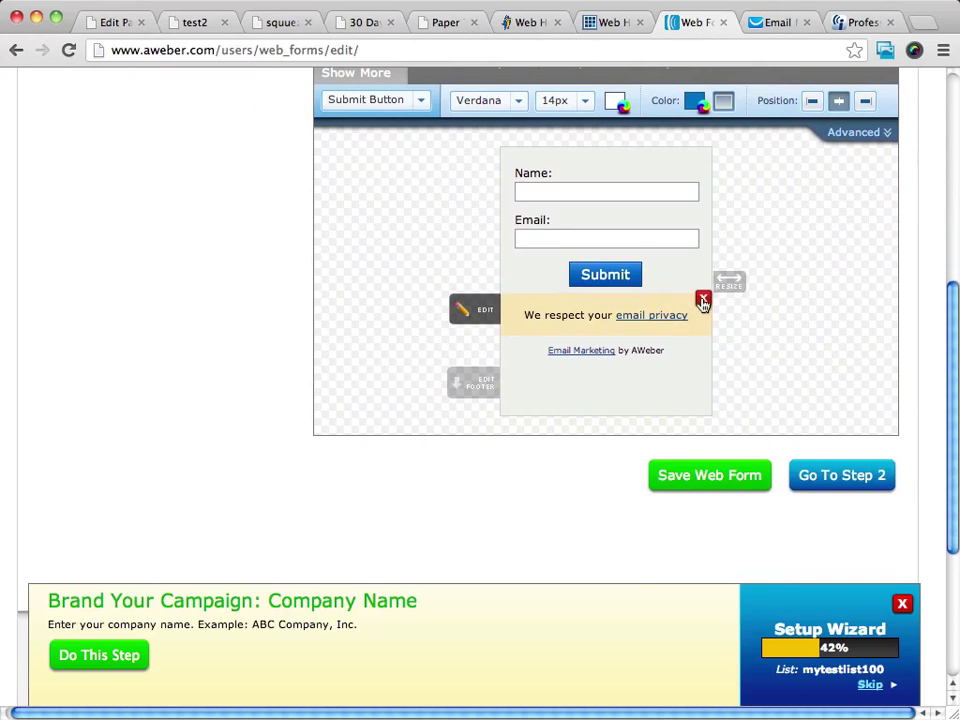
mouse_move(703, 345)
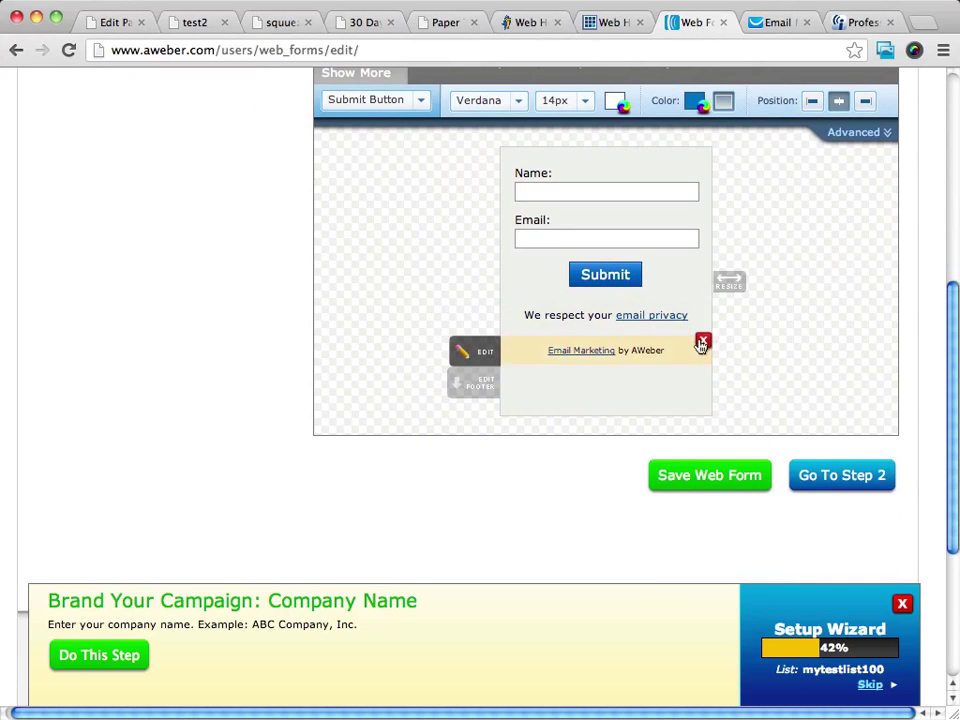
click(703, 344)
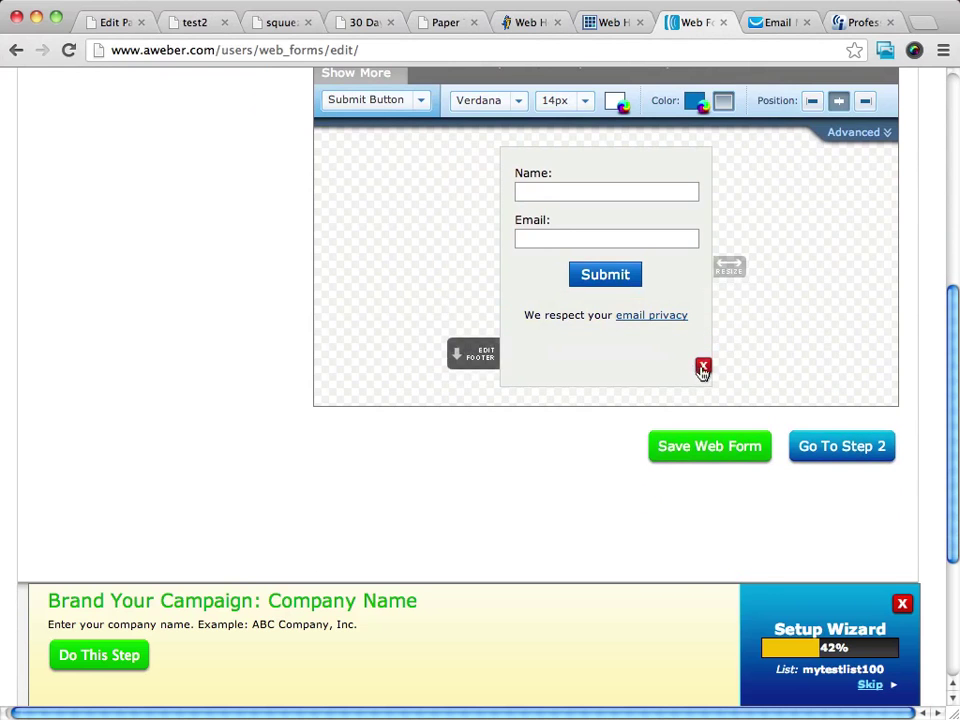
click(702, 367)
Change the form button's text to "Click Here for Instant Access" and save it
scroll(866, 258, up, 3)
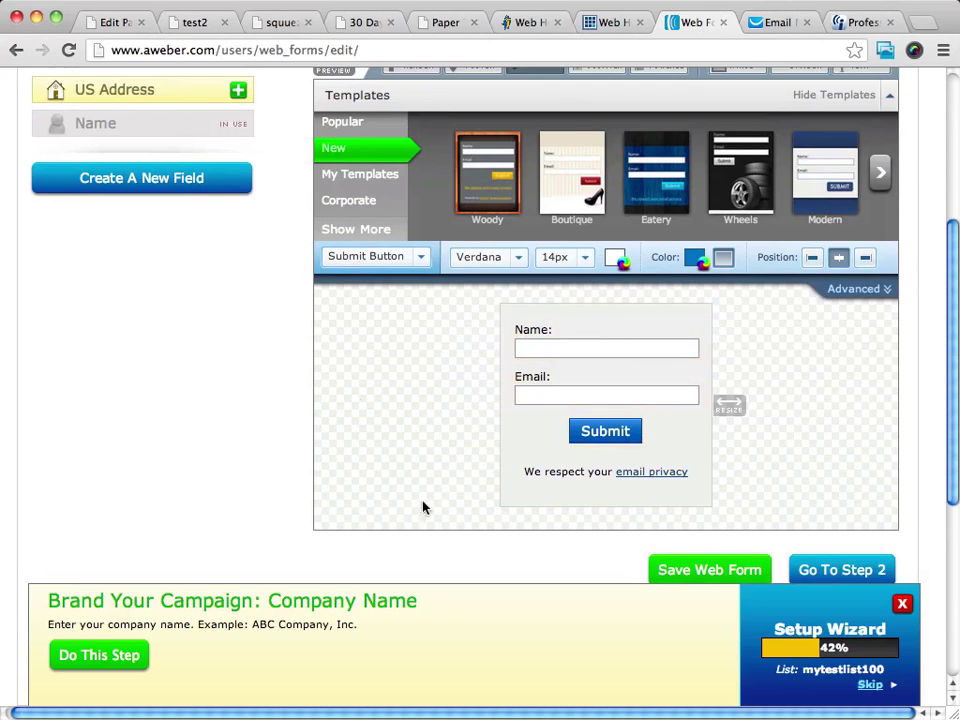
click(614, 432)
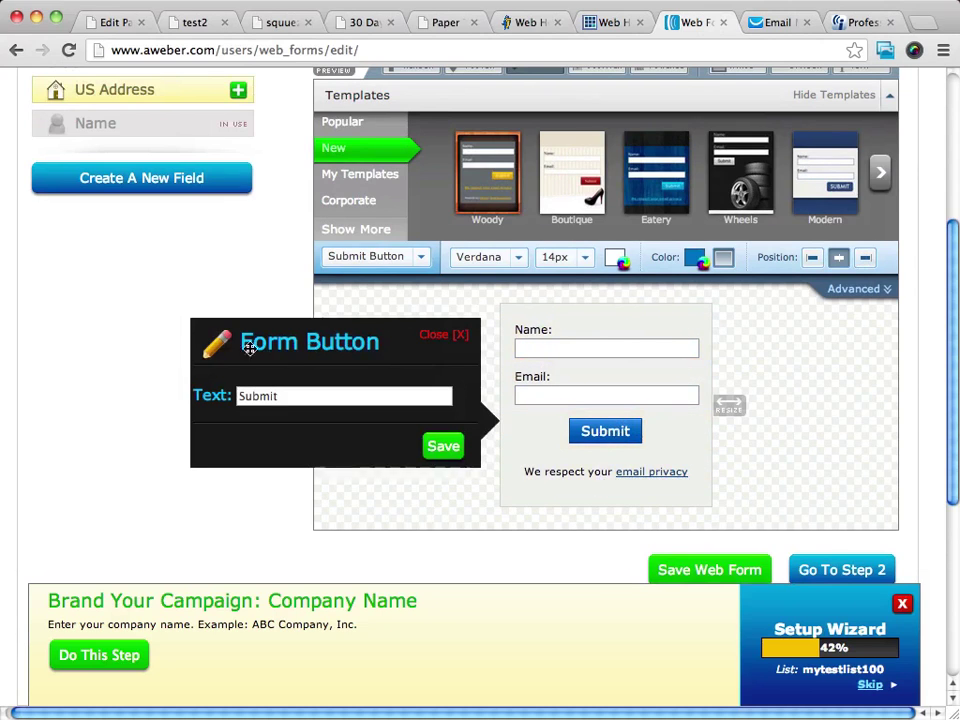
double_click(298, 397)
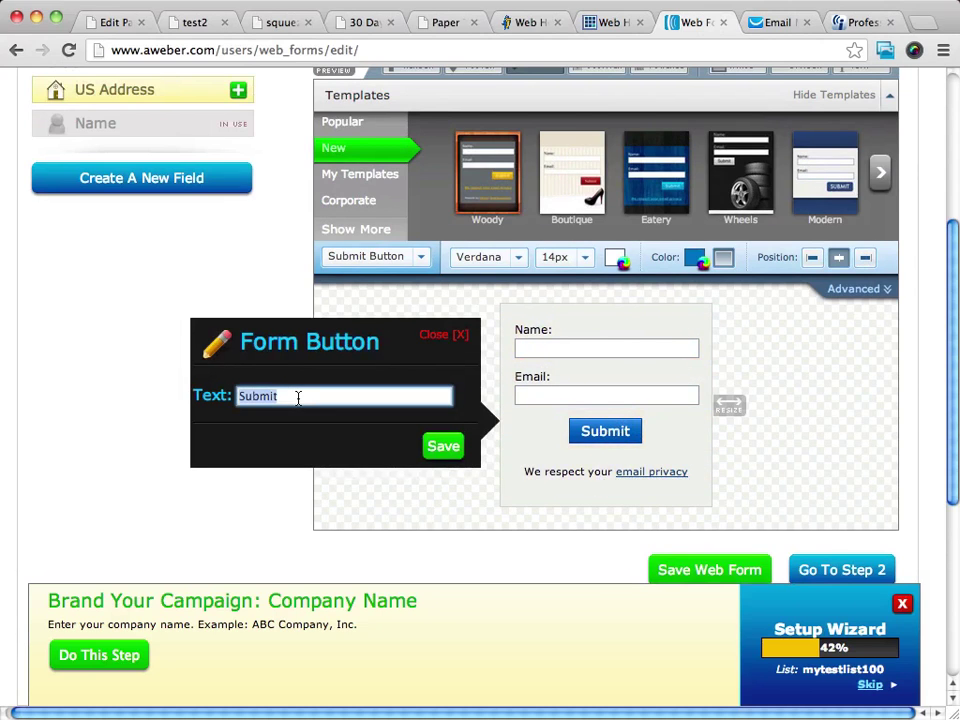
text(C)
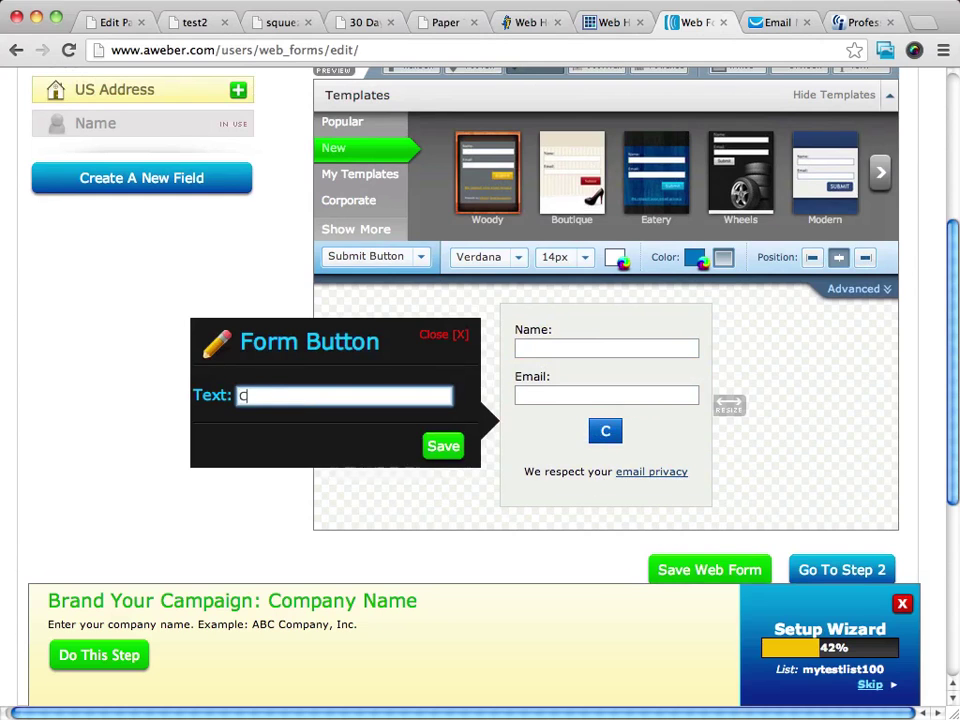
text(lick Here f)
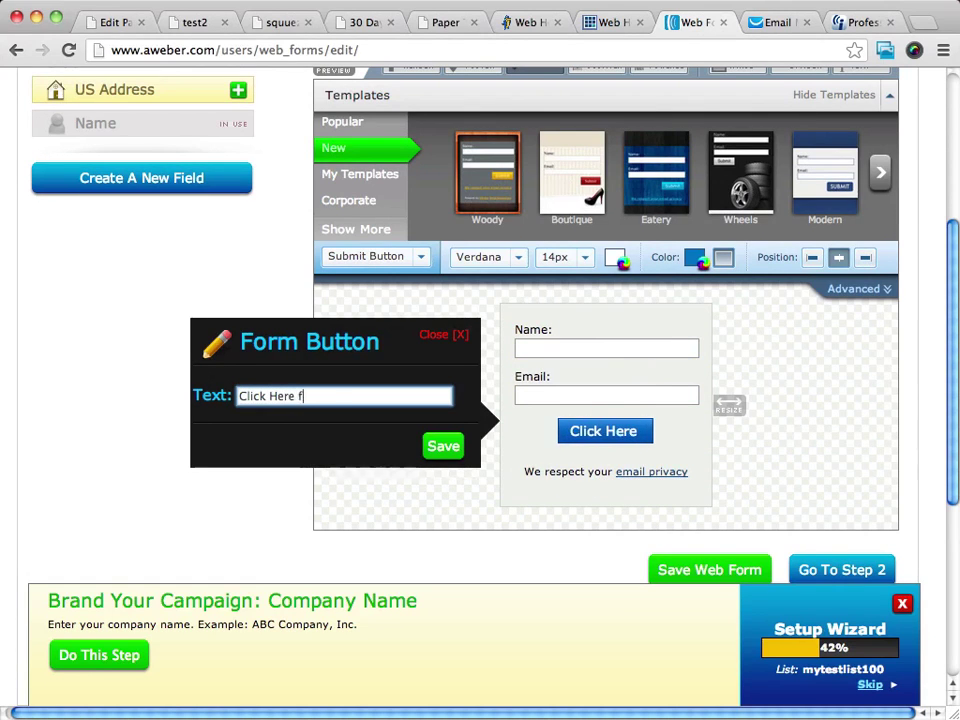
text(or Instan)
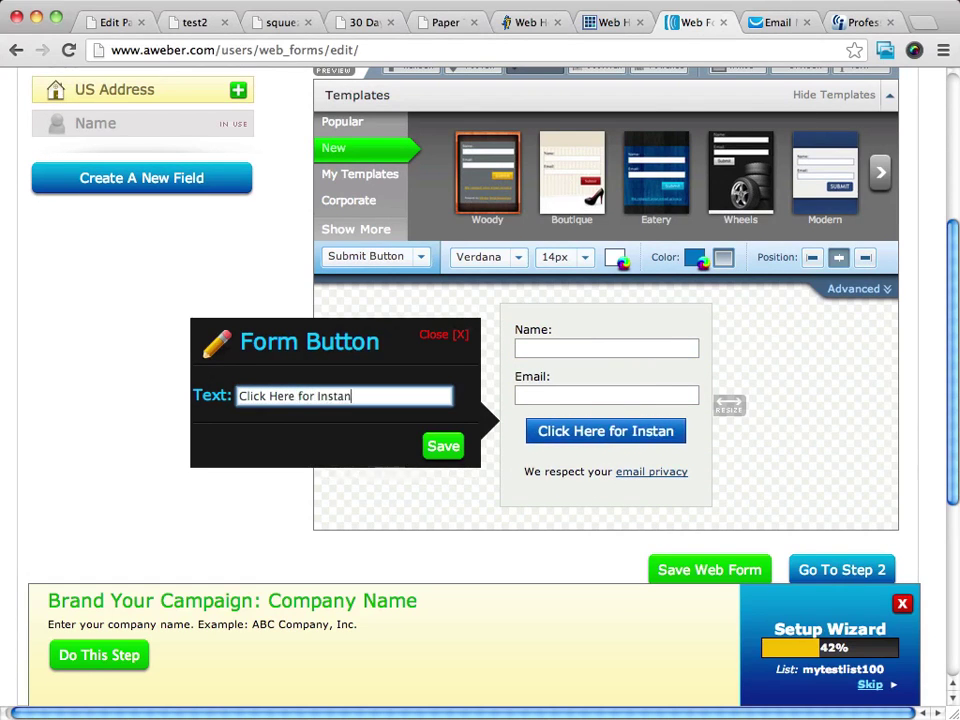
text(t Access)
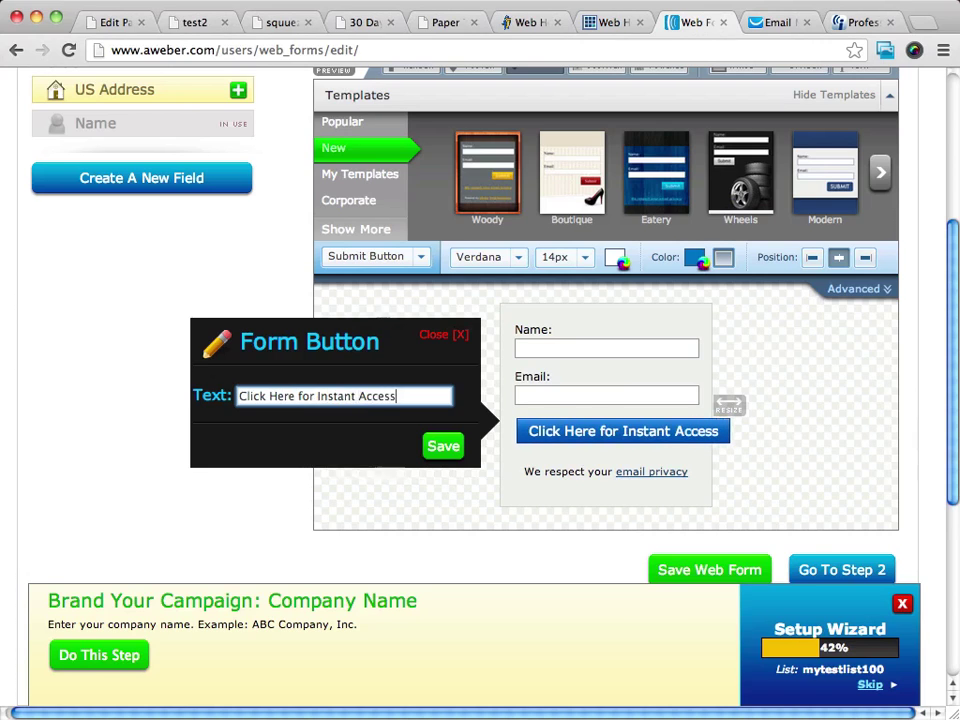
click(441, 449)
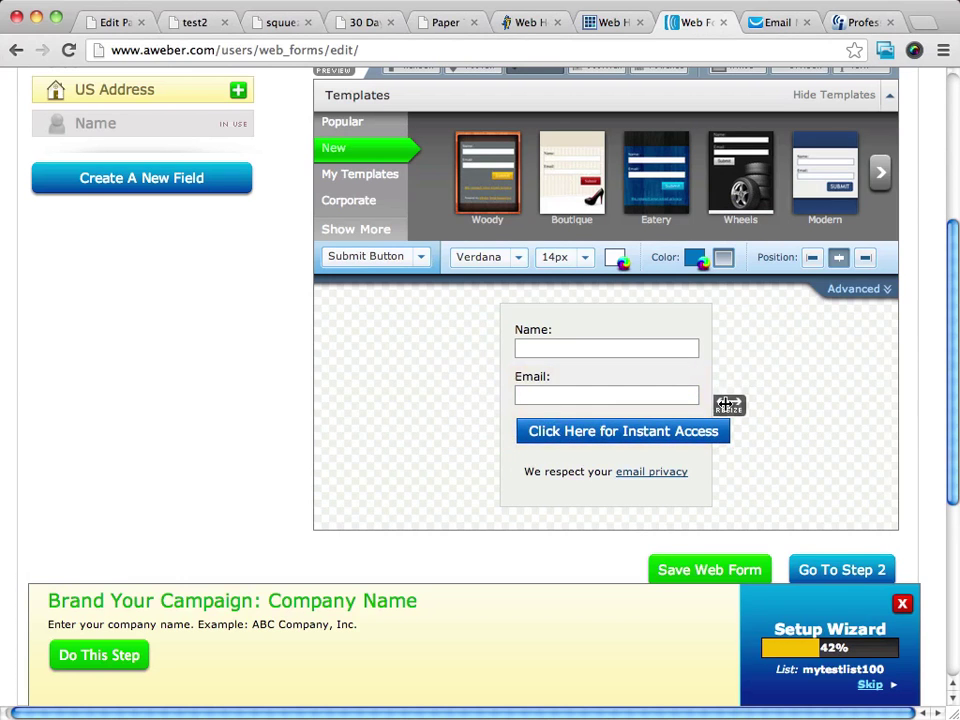
Widen the web form so the longer button fits inside it, and continue to the Settings step
drag(729, 403, 769, 403)
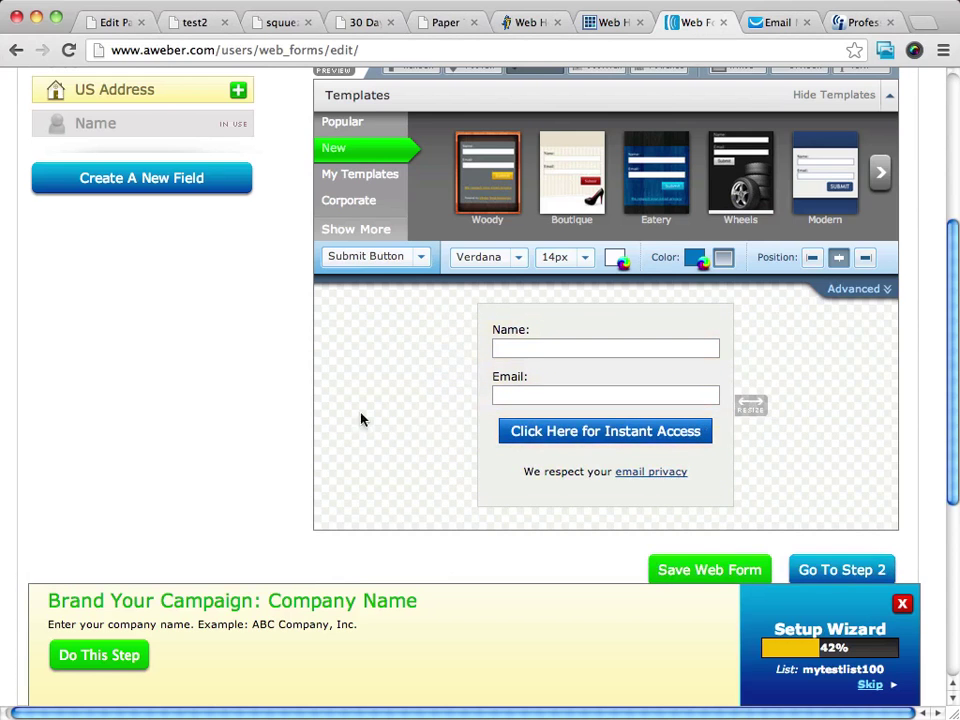
scroll(790, 412, down, 2)
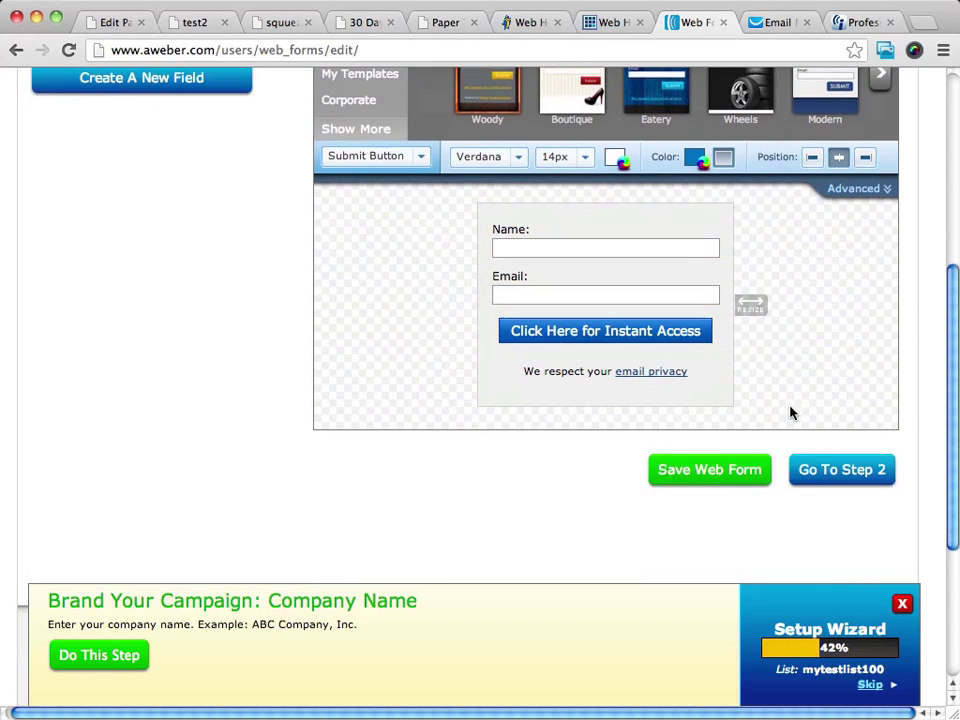
click(810, 472)
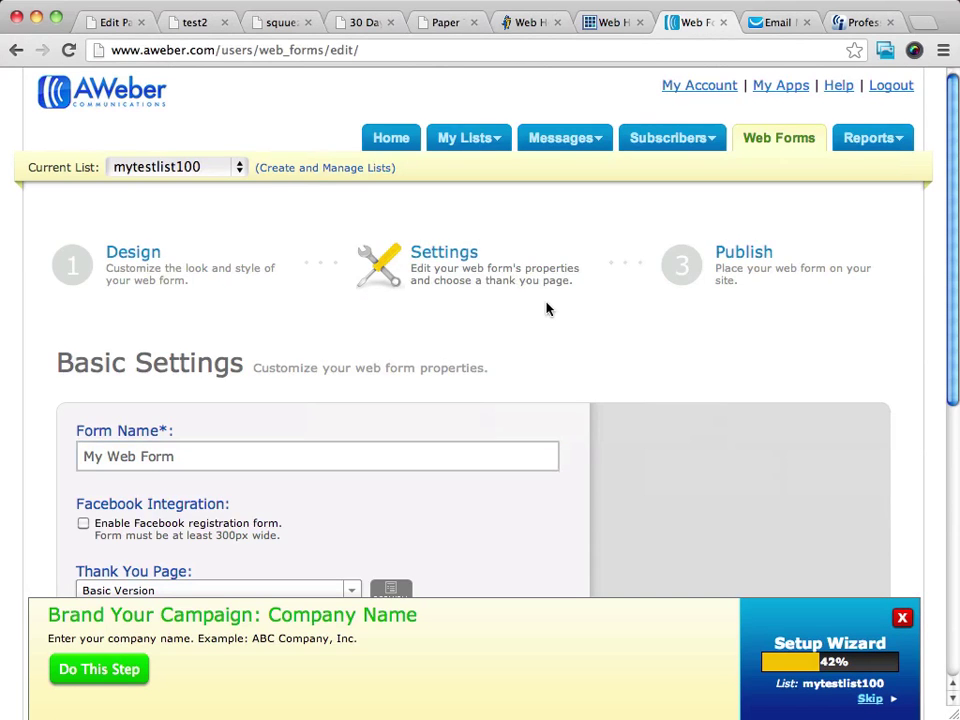
scroll(546, 309, down, 6)
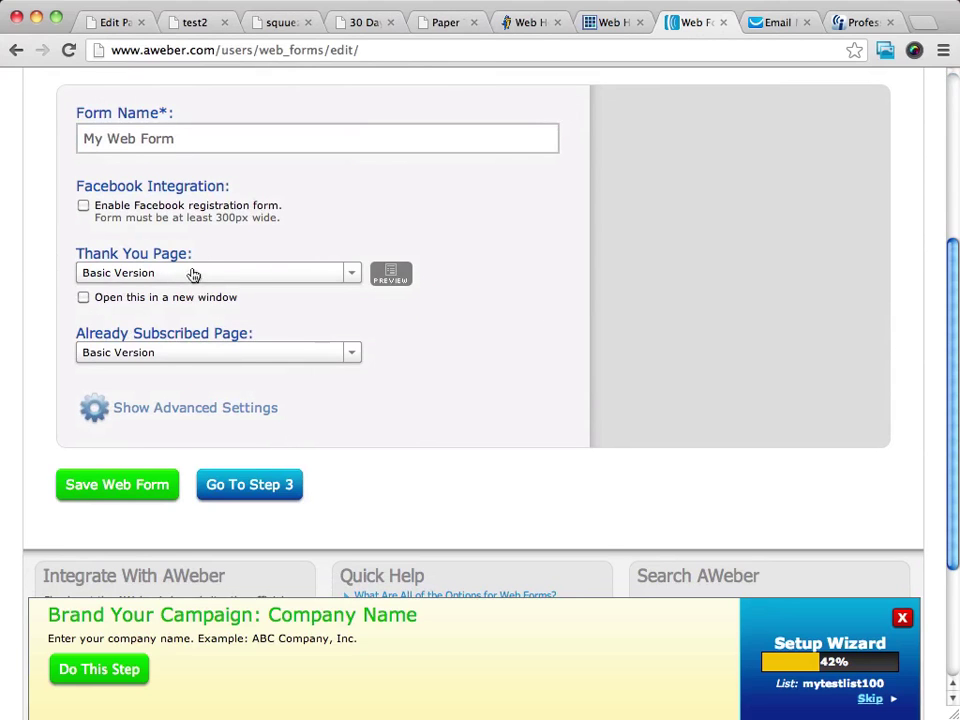
click(355, 275)
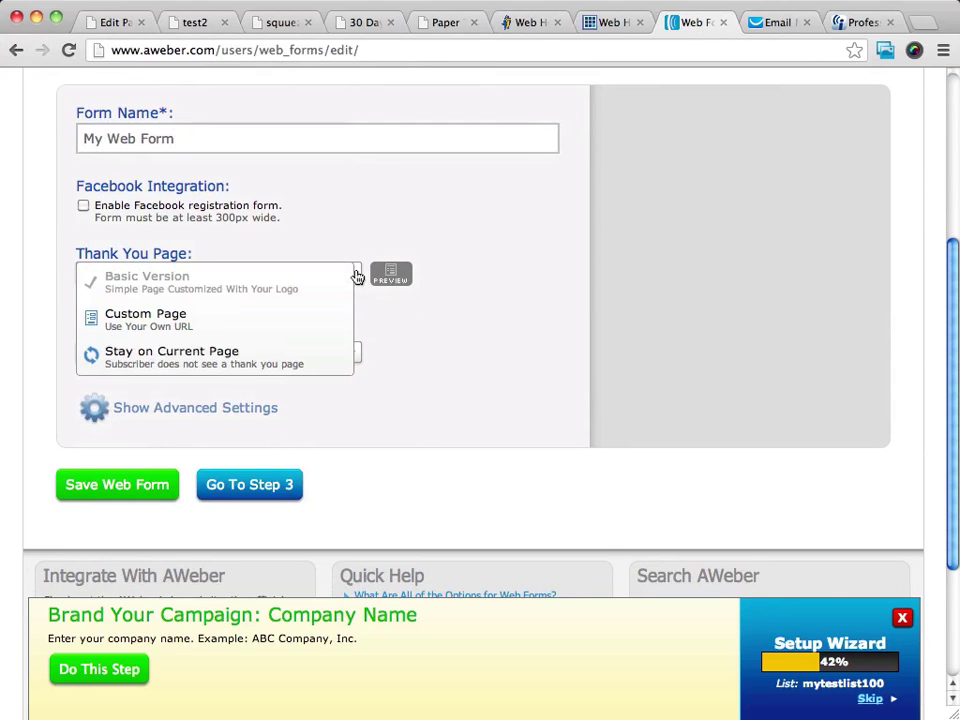
click(161, 315)
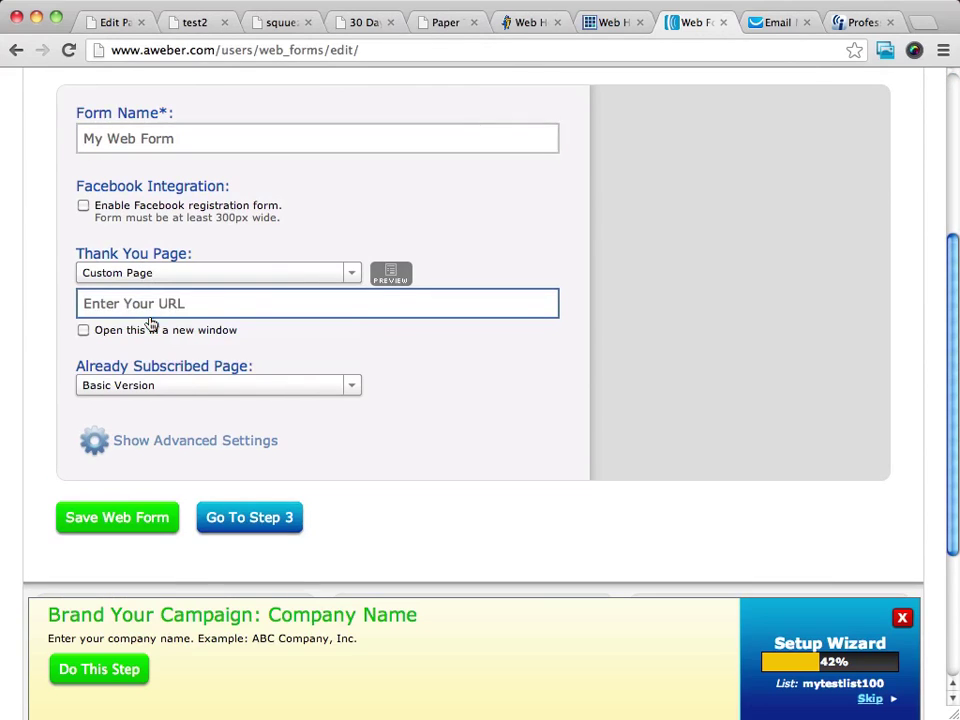
click(246, 305)
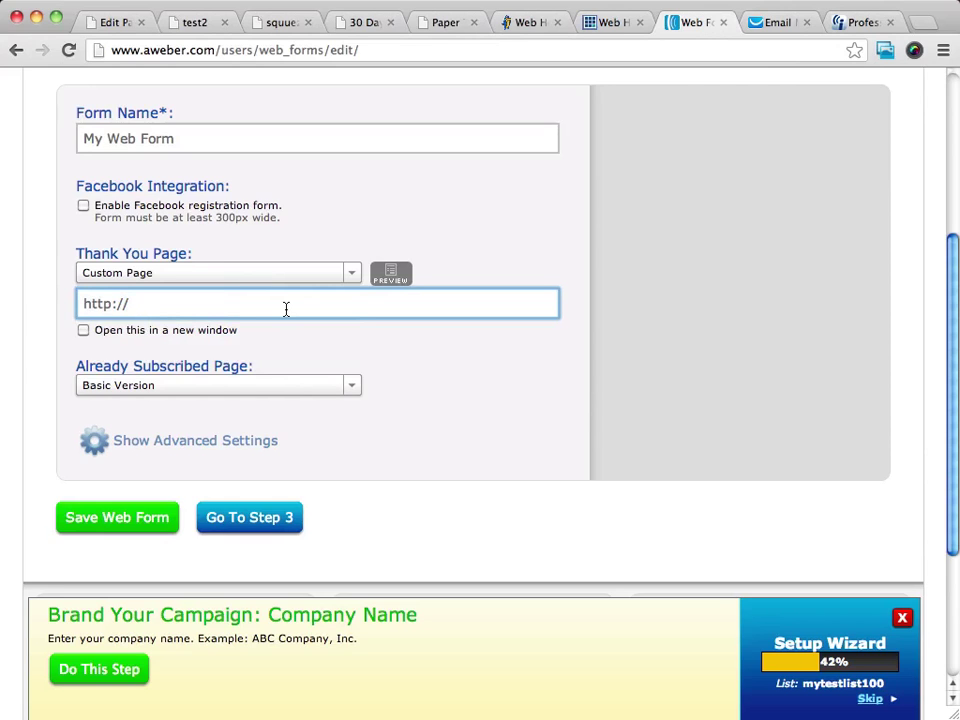
text(pro-productreviews.c)
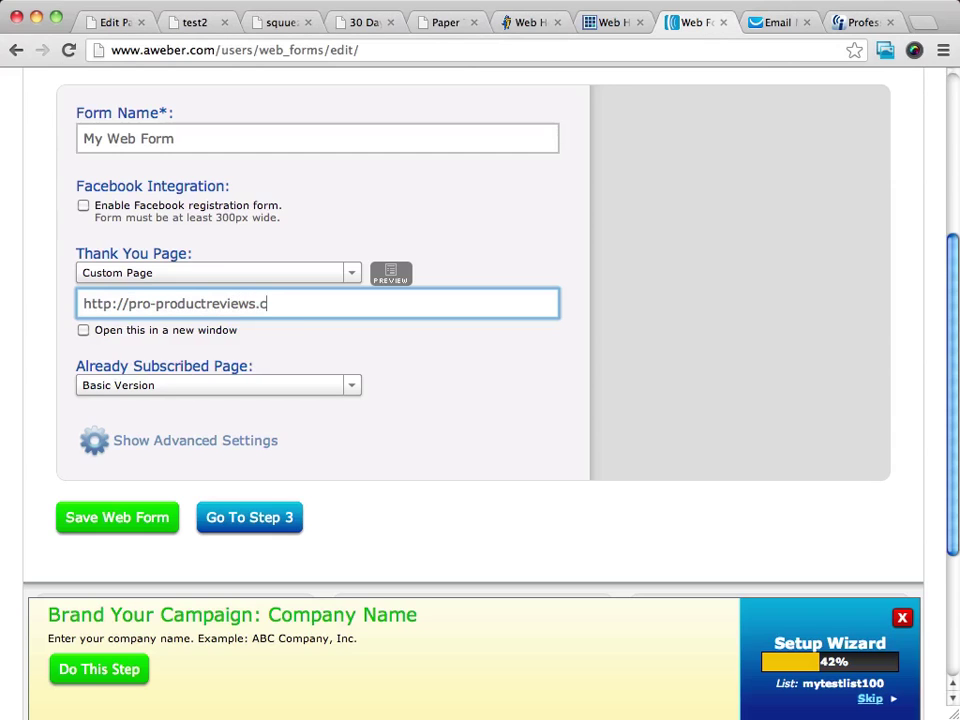
text(om/oto)
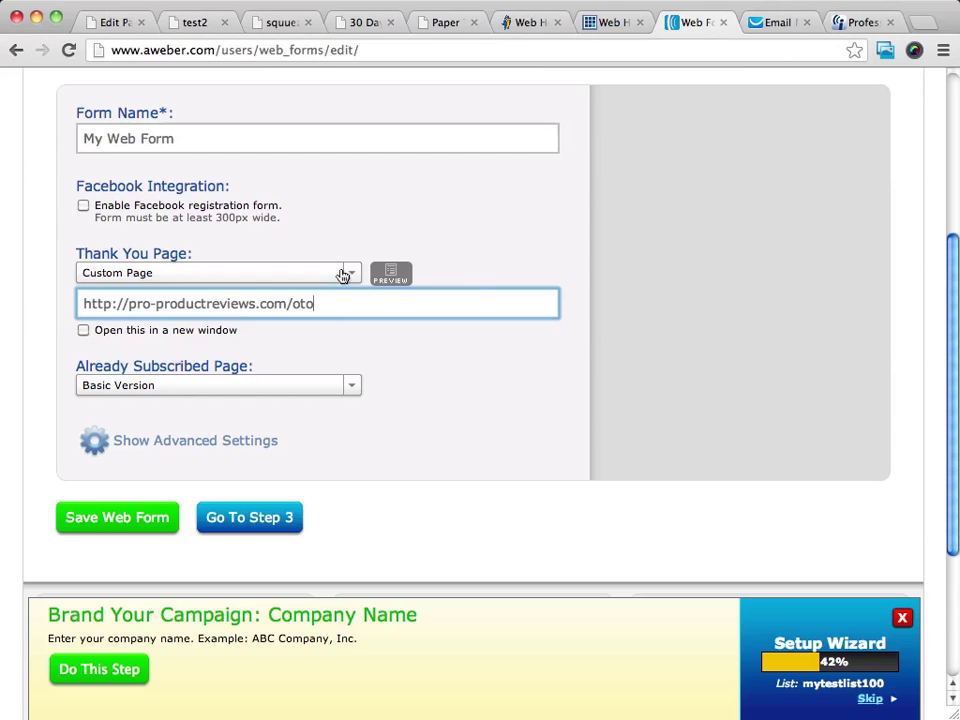
click(346, 387)
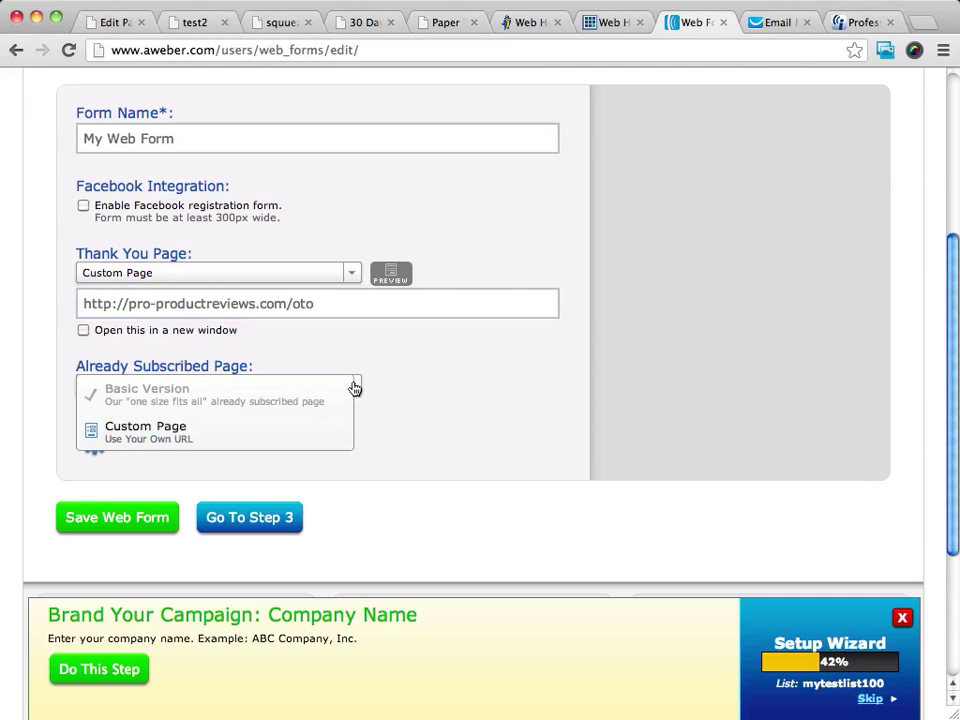
click(196, 430)
click(277, 303)
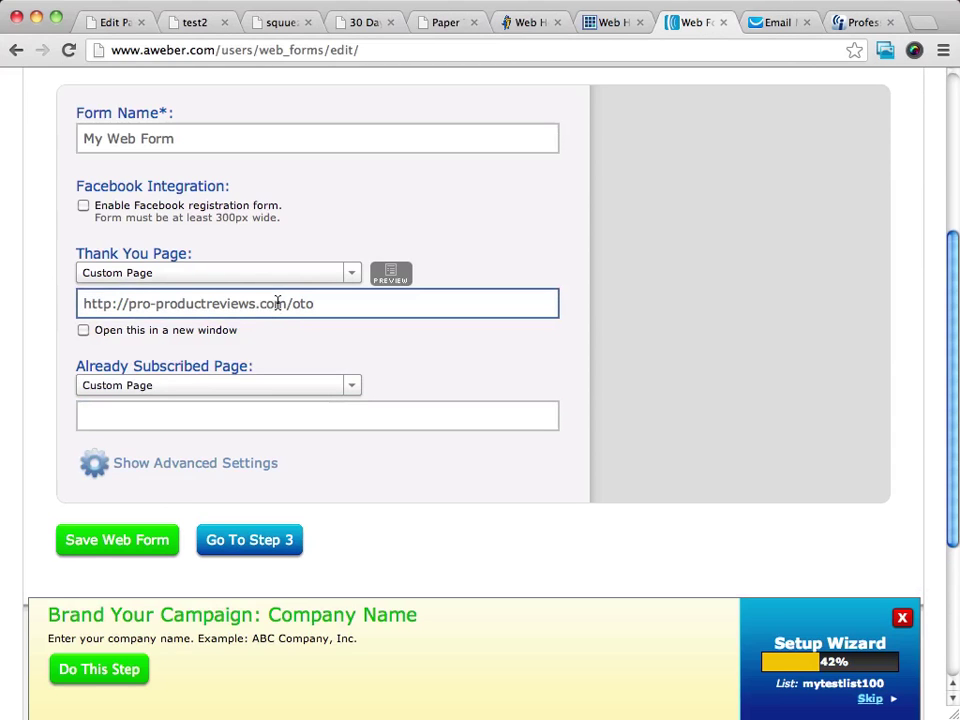
triple_click(277, 303)
key(super+c)
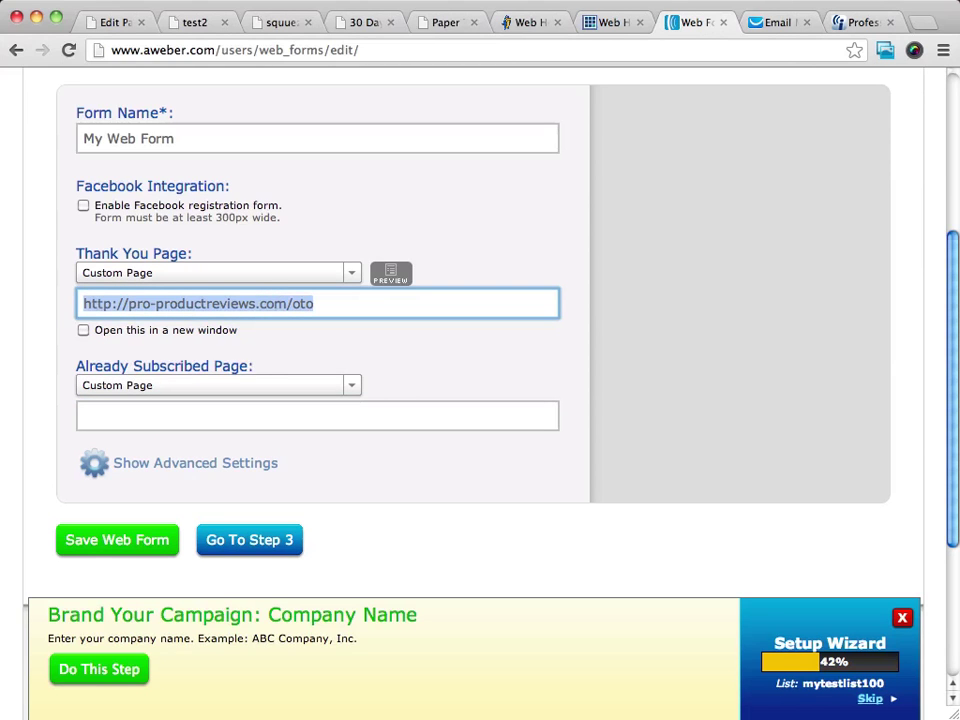
click(206, 417)
text(http://)
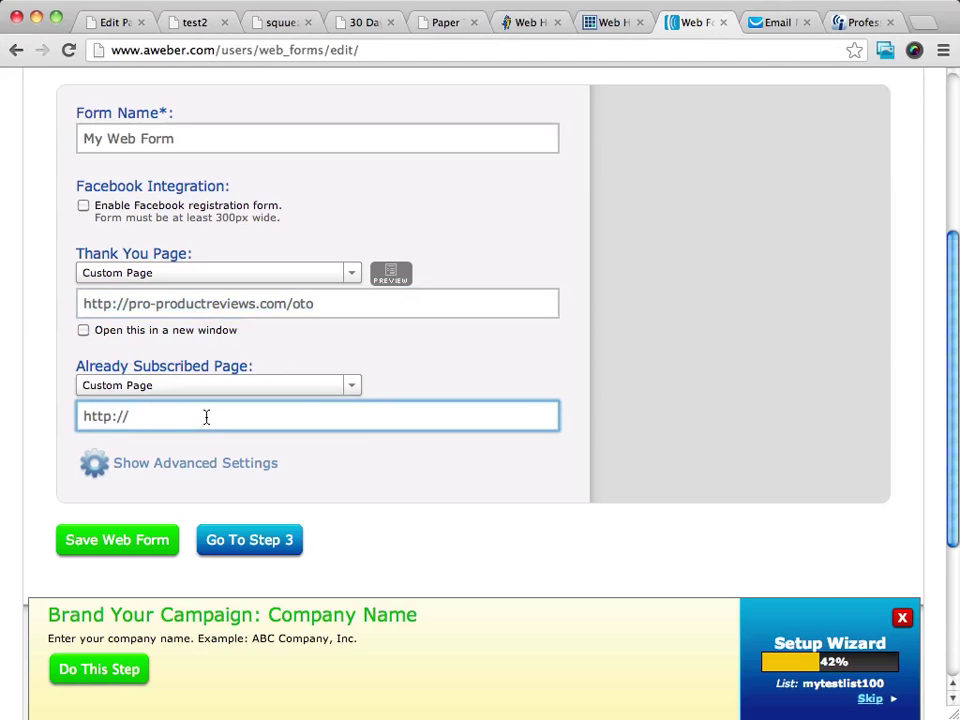
key(super+v)
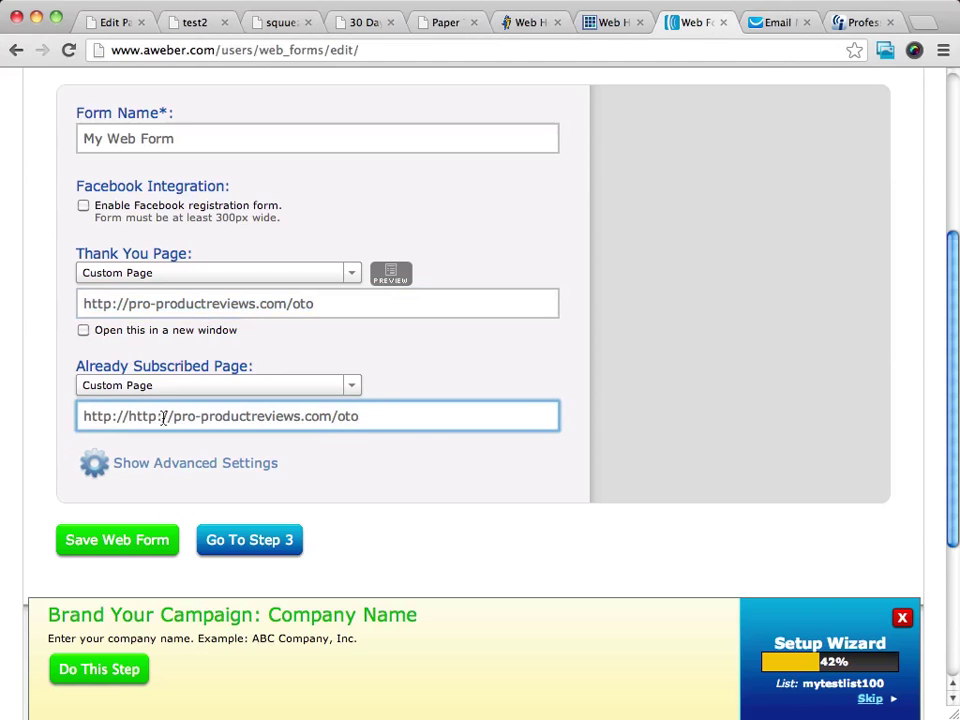
drag(129, 416, 83, 416)
key(BackSpace)
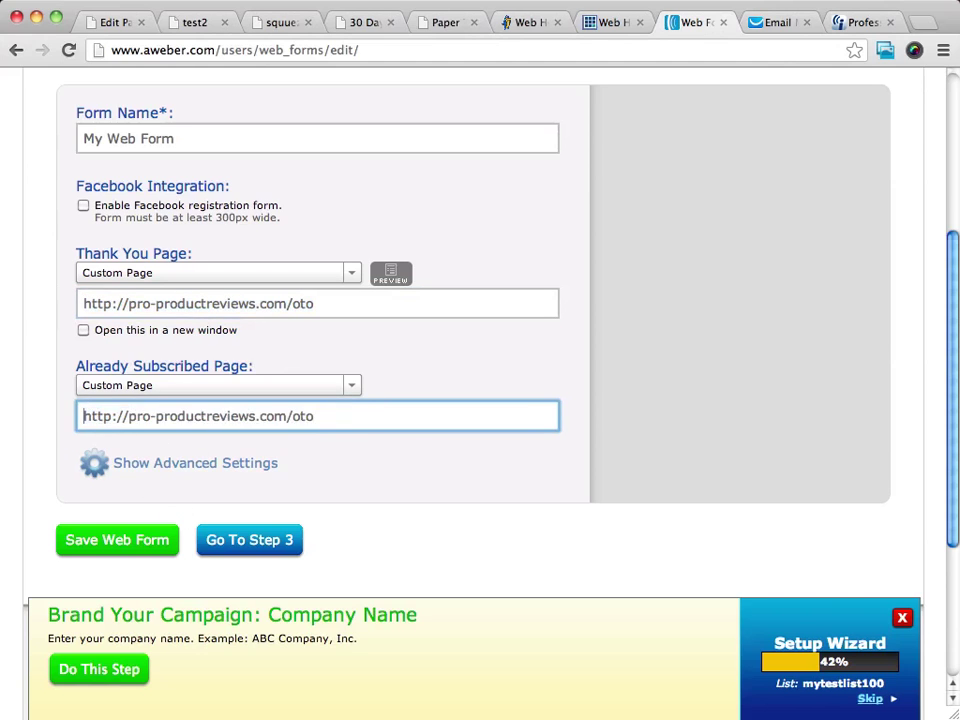
click(104, 542)
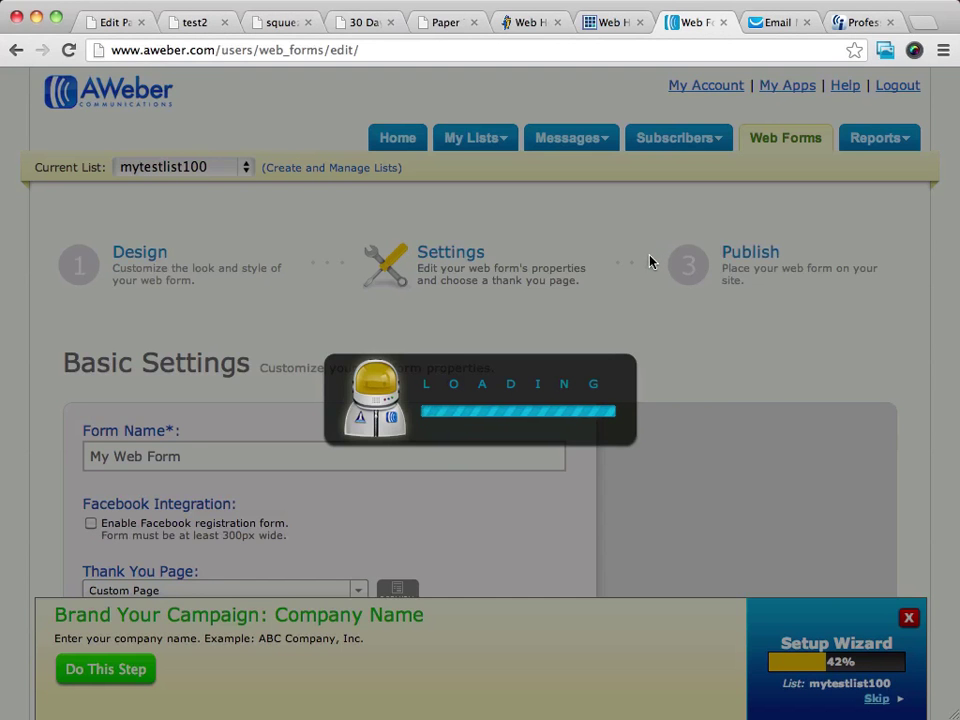
Continue to the web form's Publish step and choose to install the form yourself
scroll(302, 306, down, 10)
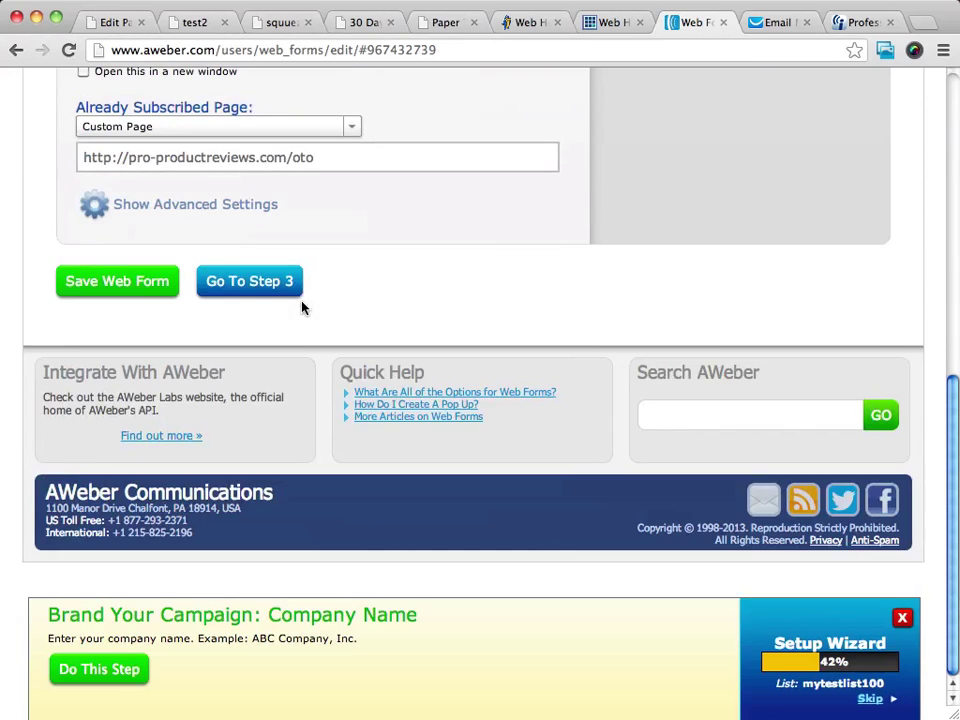
click(258, 280)
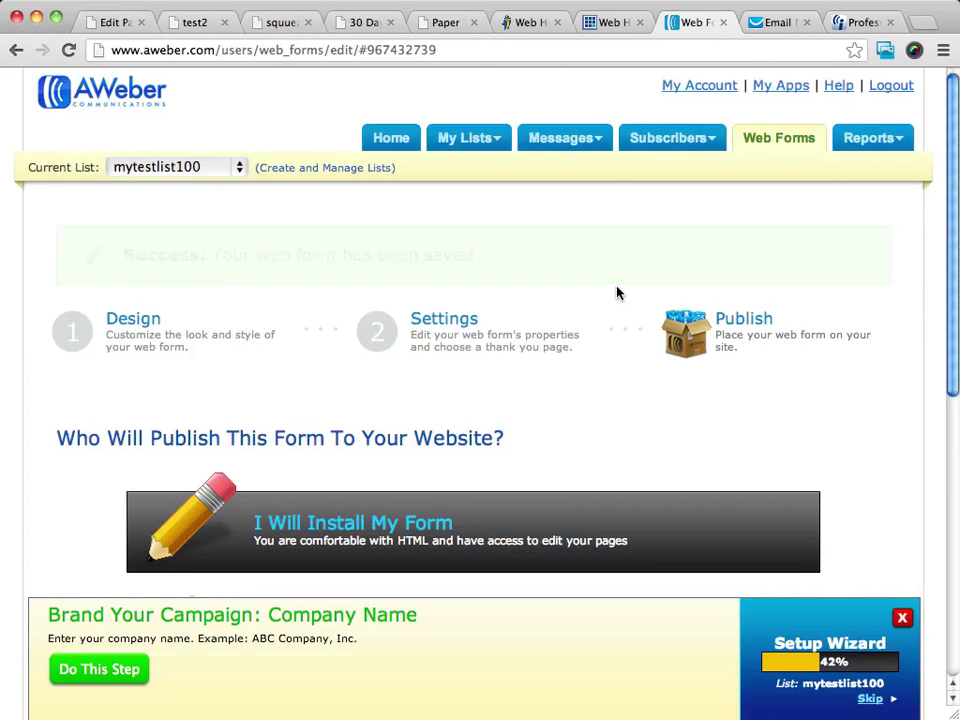
scroll(616, 293, down, 3)
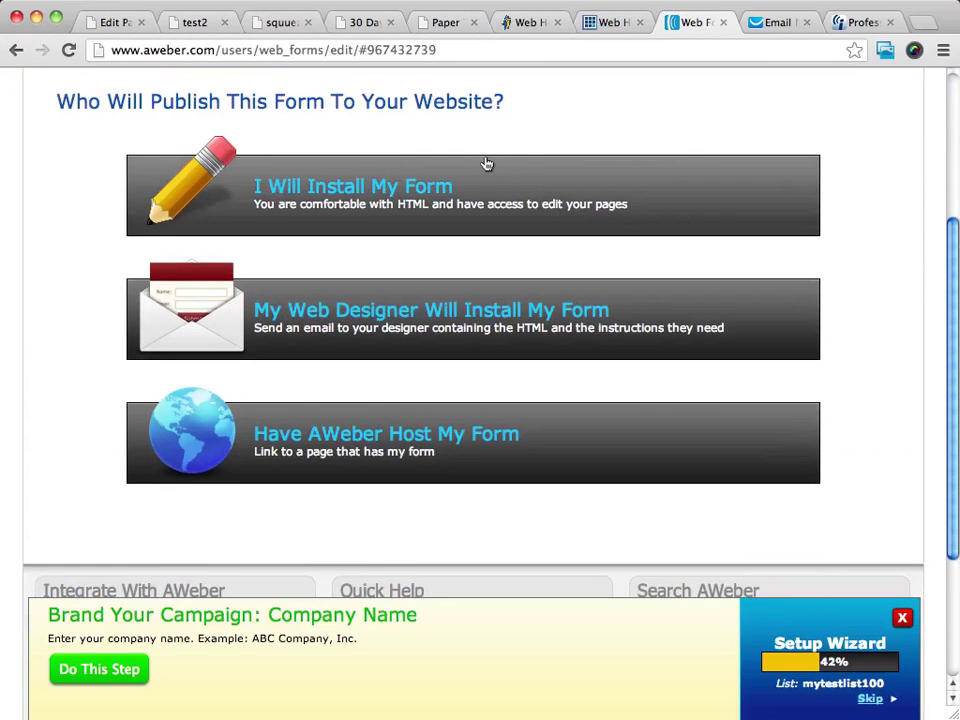
scroll(611, 180, up, 3)
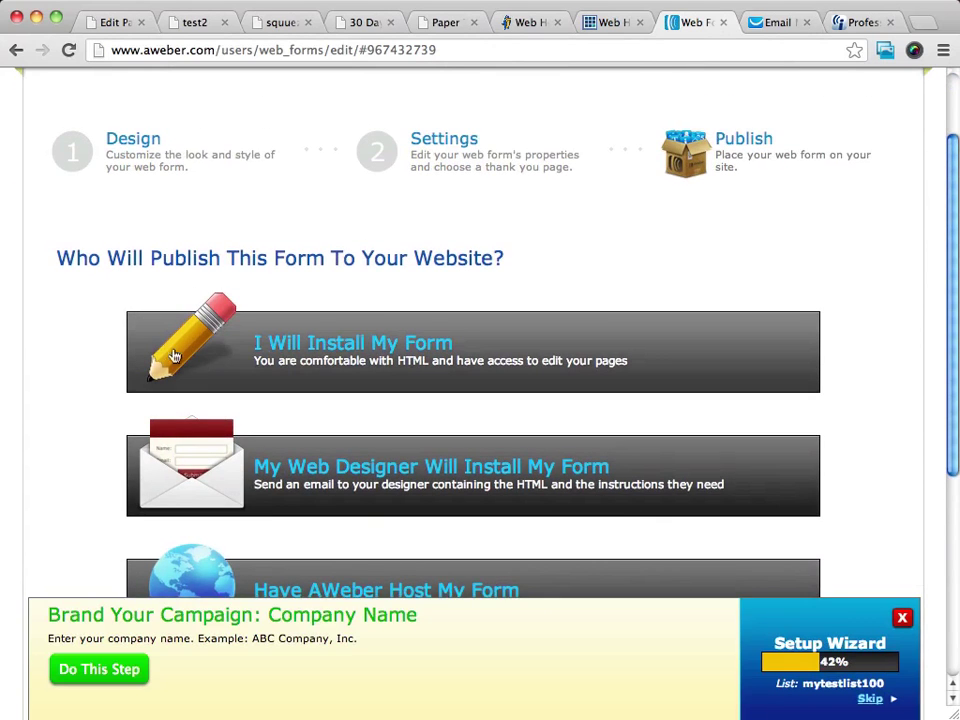
click(438, 343)
scroll(596, 386, down, 3)
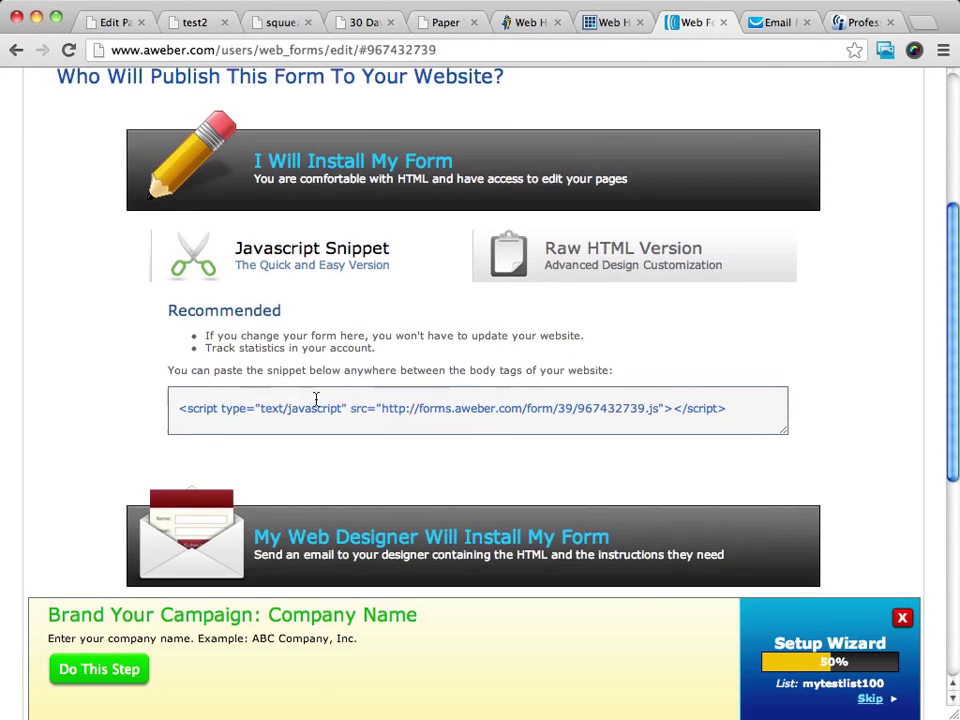
Select the web form's entire JavaScript snippet for pasting into a website
click(478, 408)
click(478, 408)
key(super+a)
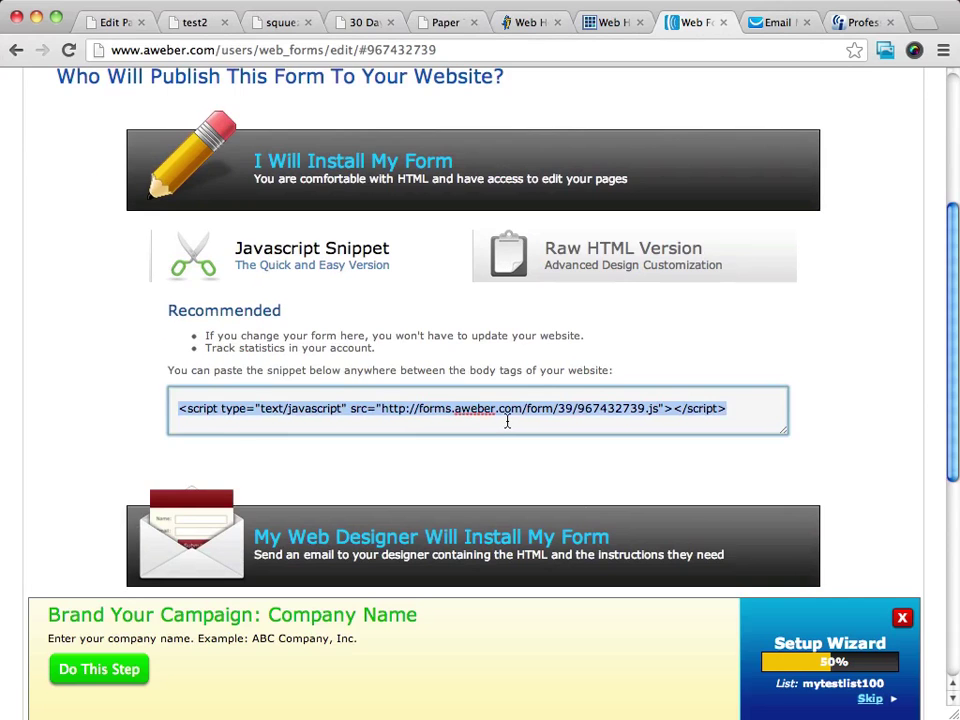
Go to the list's follow-up messages and create a new plain text message
scroll(497, 353, up, 5)
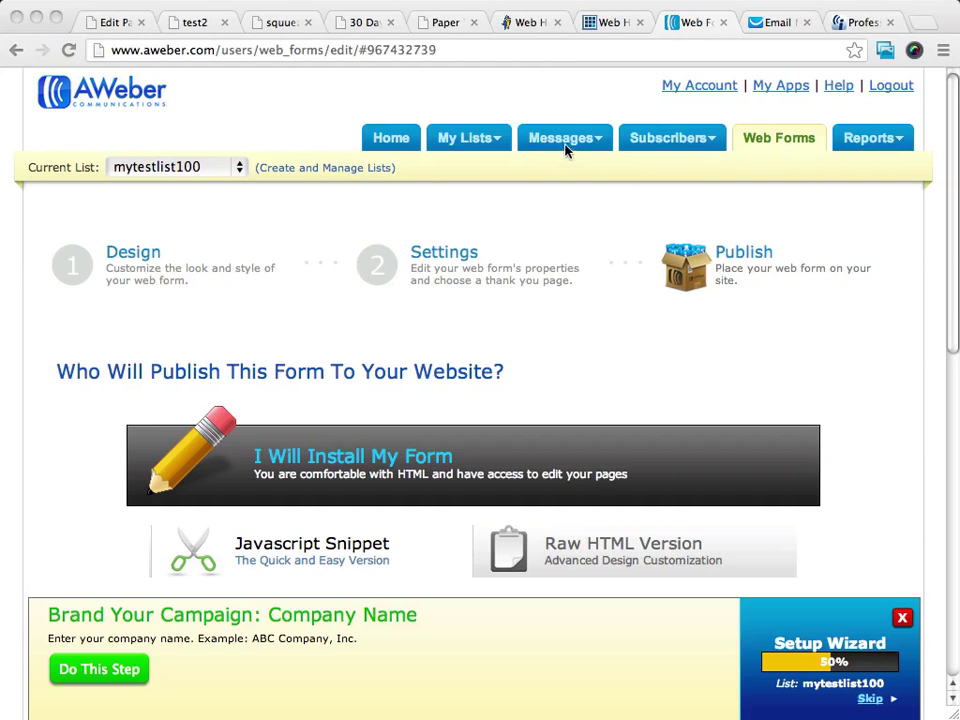
mouse_move(561, 143)
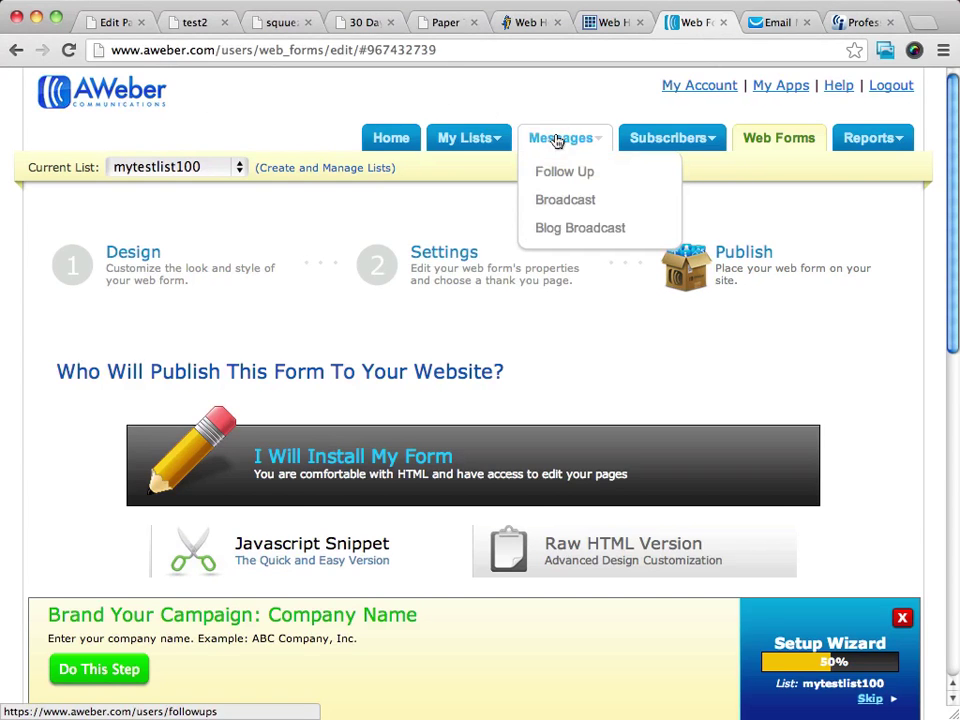
click(582, 174)
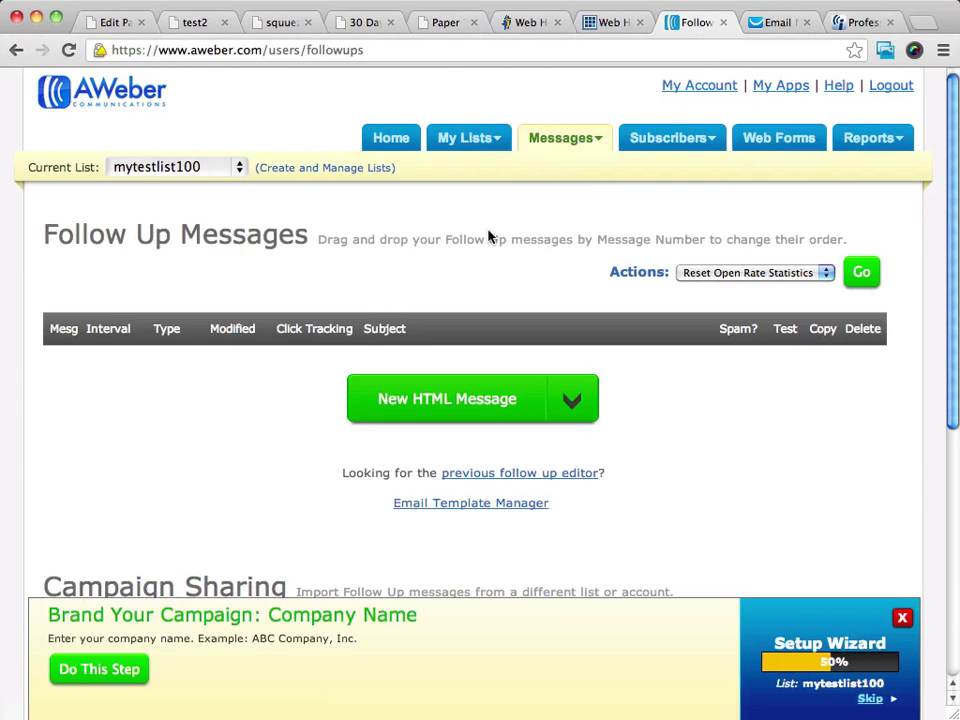
scroll(529, 246, down, 2)
scroll(529, 250, up, 2)
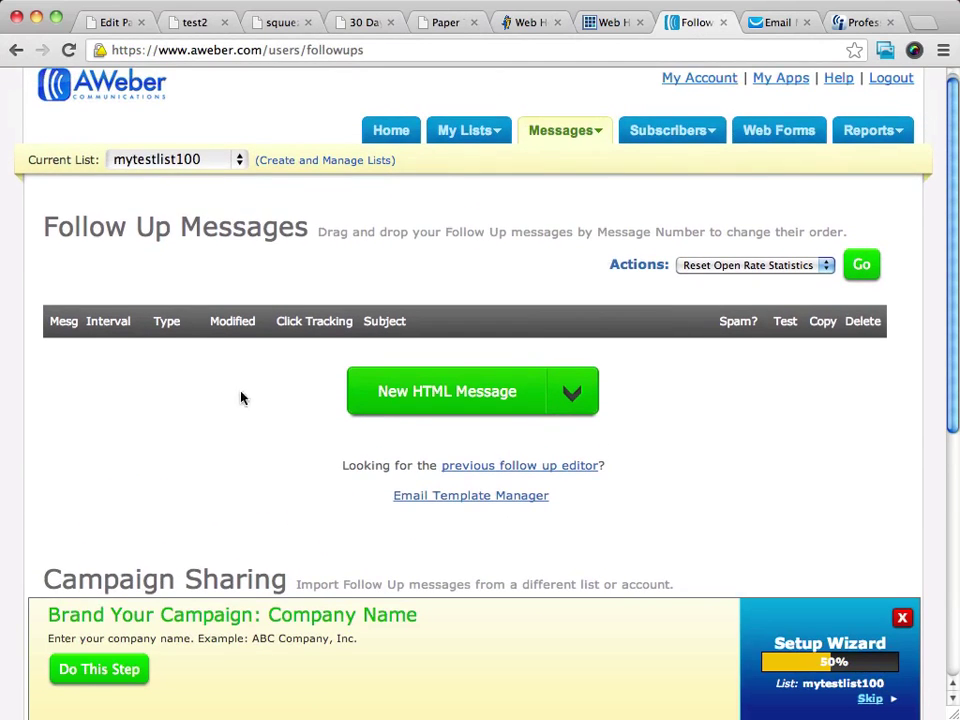
click(568, 394)
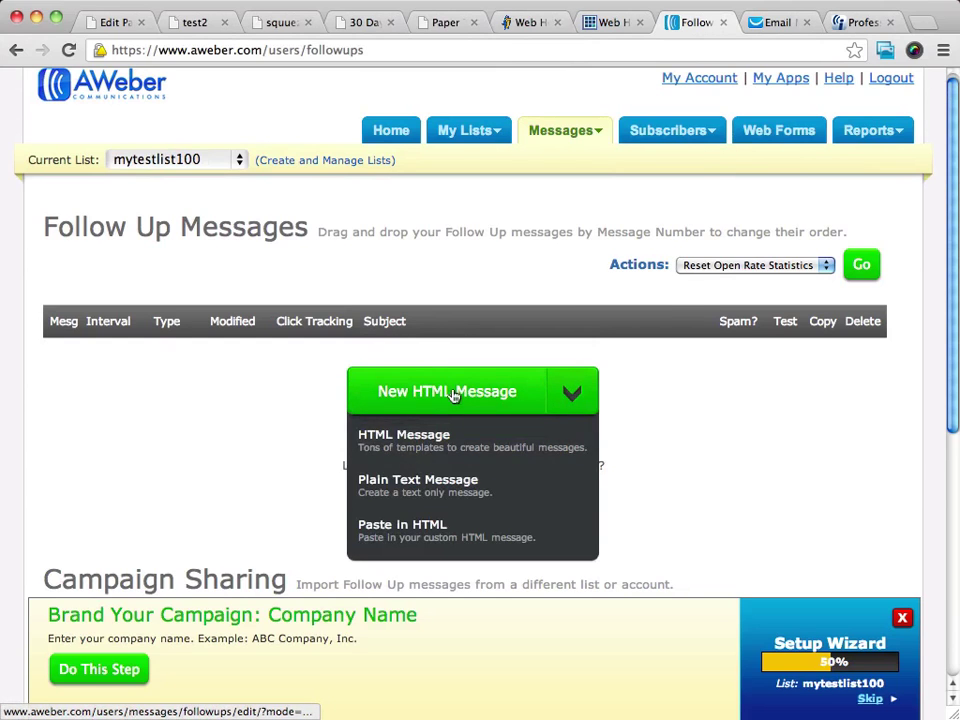
click(420, 487)
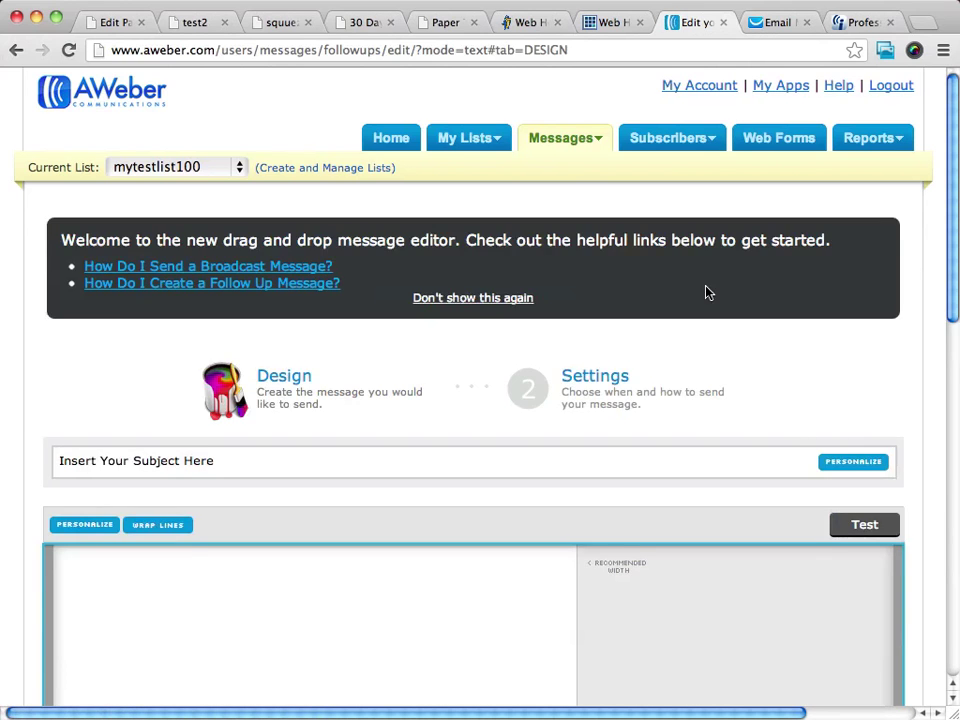
scroll(706, 291, down, 5)
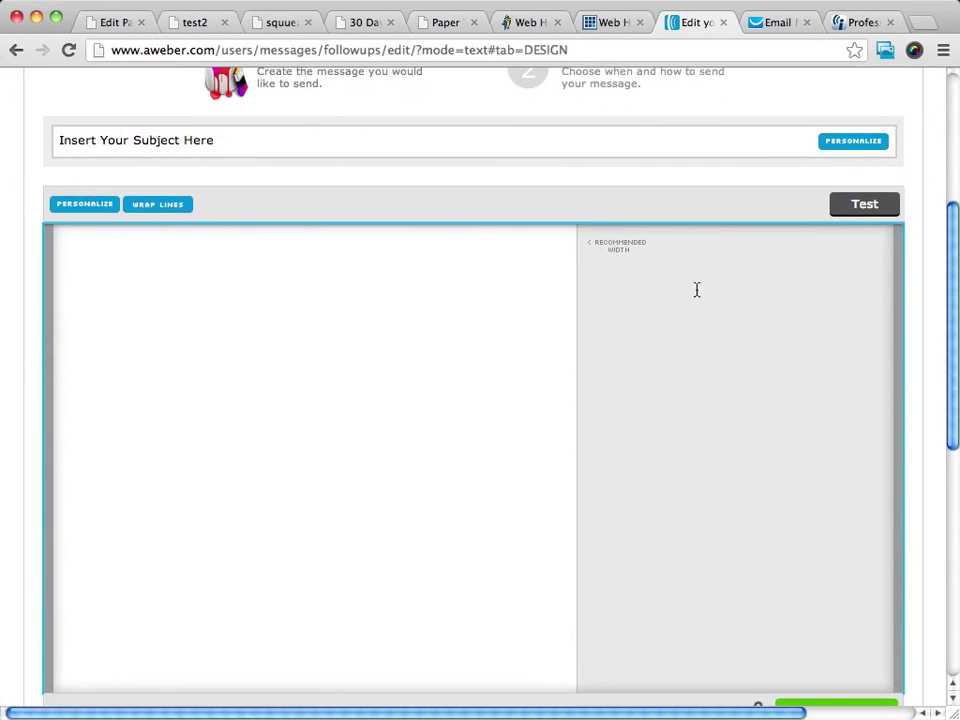
Set the message subject to "Thanks for Signing Up, Here Is Your Download"
click(193, 145)
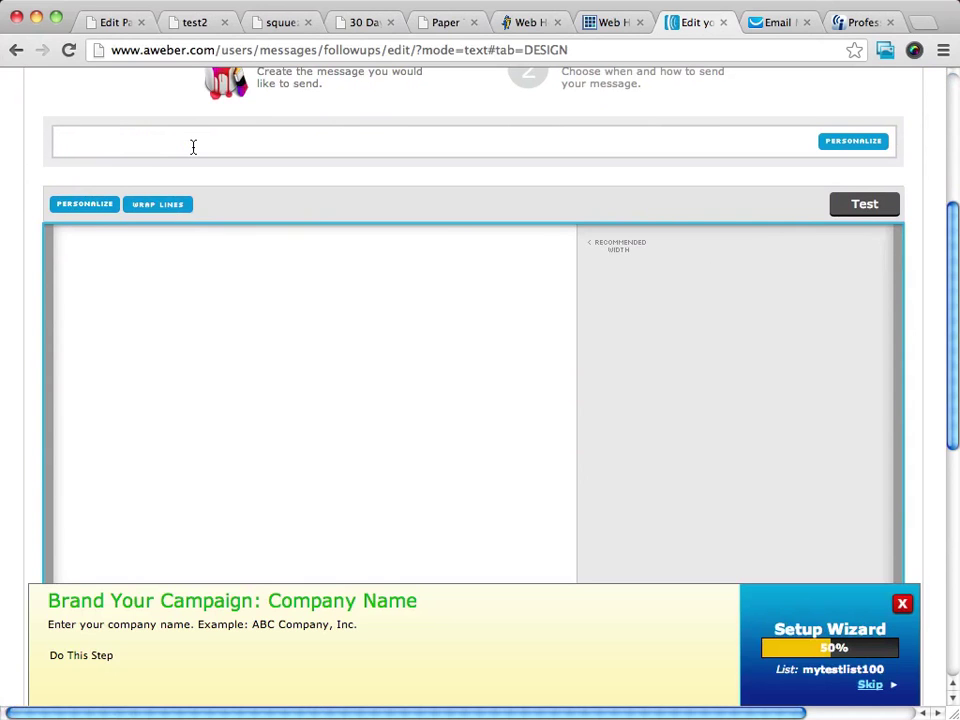
text(Thanks for Signing )
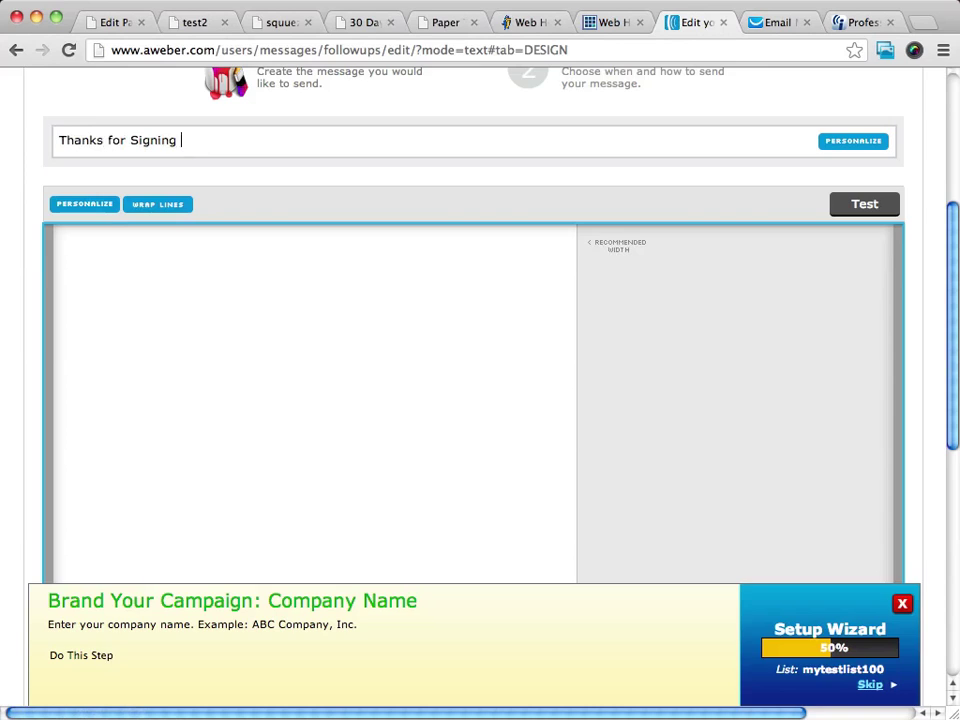
text(Up, here Is Your)
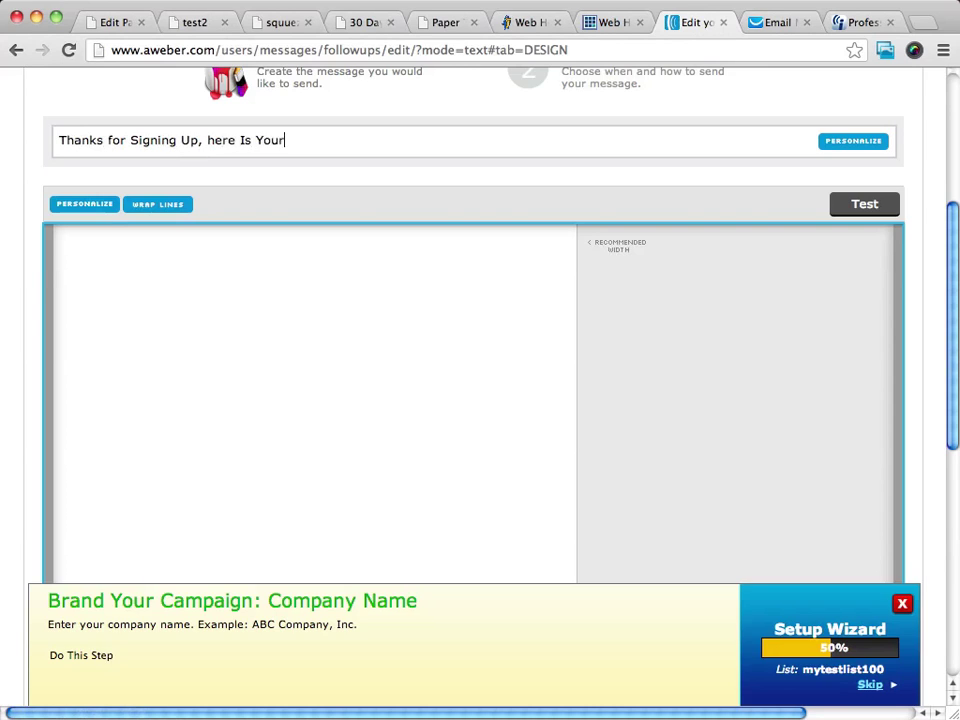
text( Download)
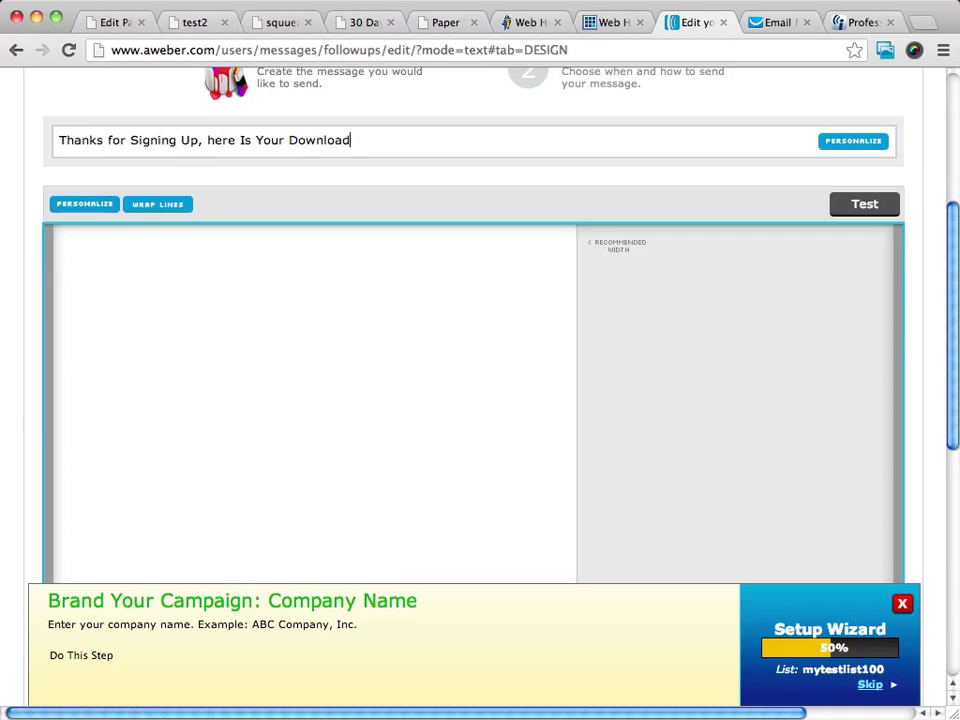
click(210, 140)
key(Delete)
text(H)
Write the body "Here is your download, thank them for signing up", with separate lines "lin" and "thanks", signed with the sender's first name
scroll(410, 302, down, 5)
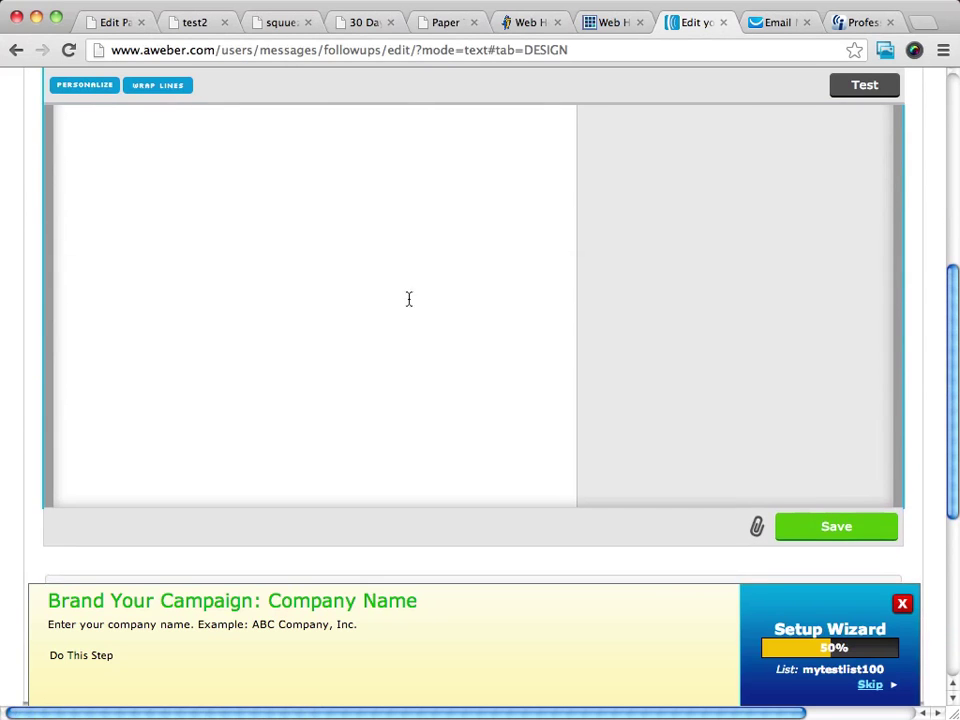
scroll(149, 219, up, 3)
click(191, 454)
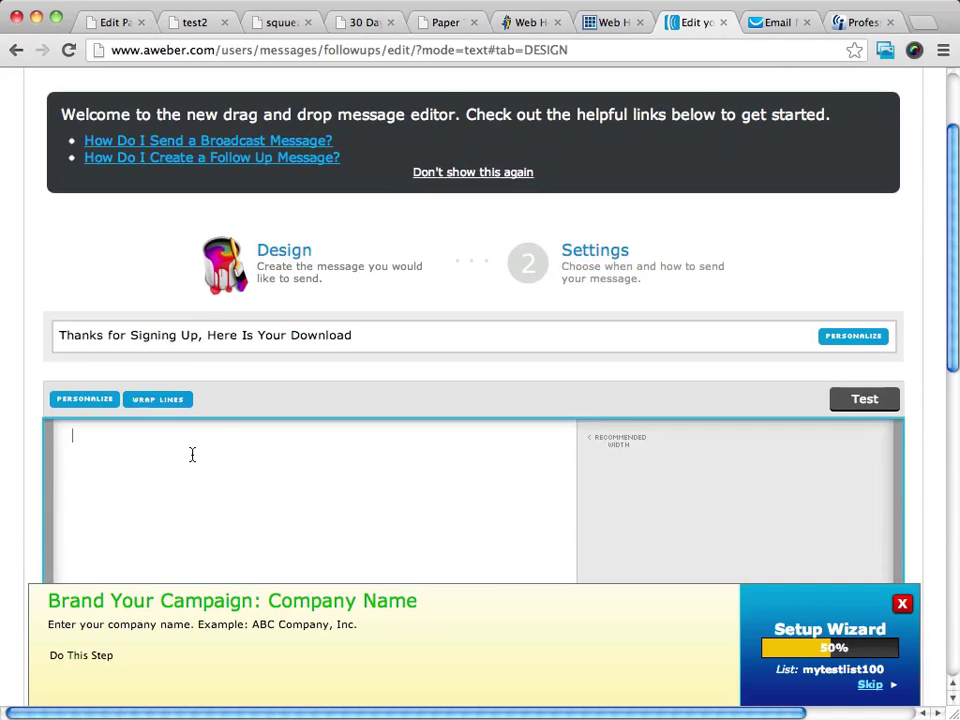
text(Here is your down)
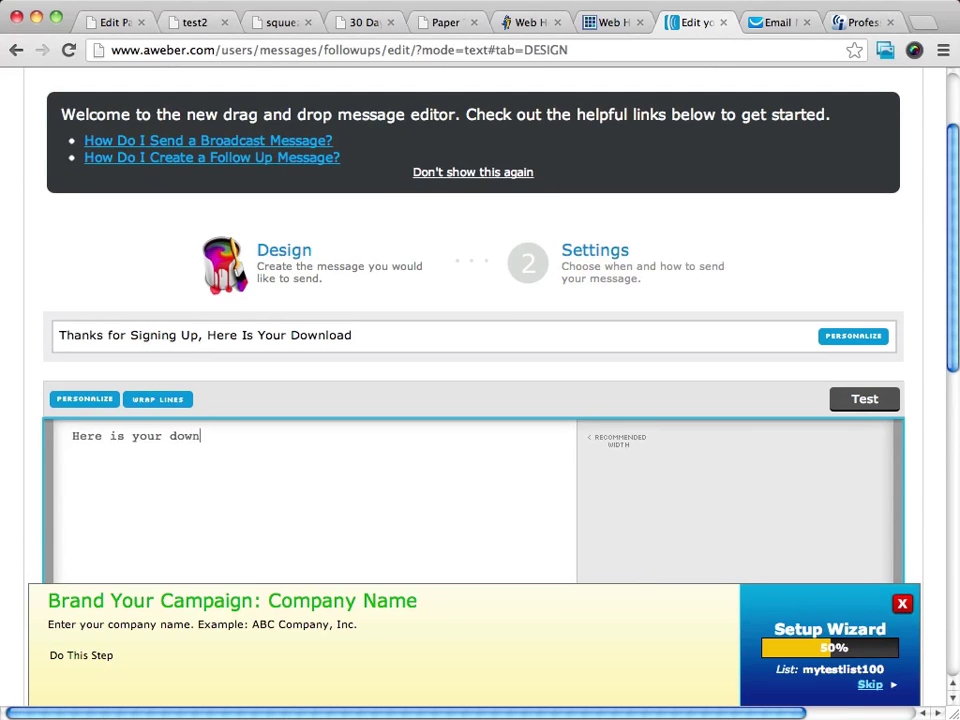
text(load, thank them for sig)
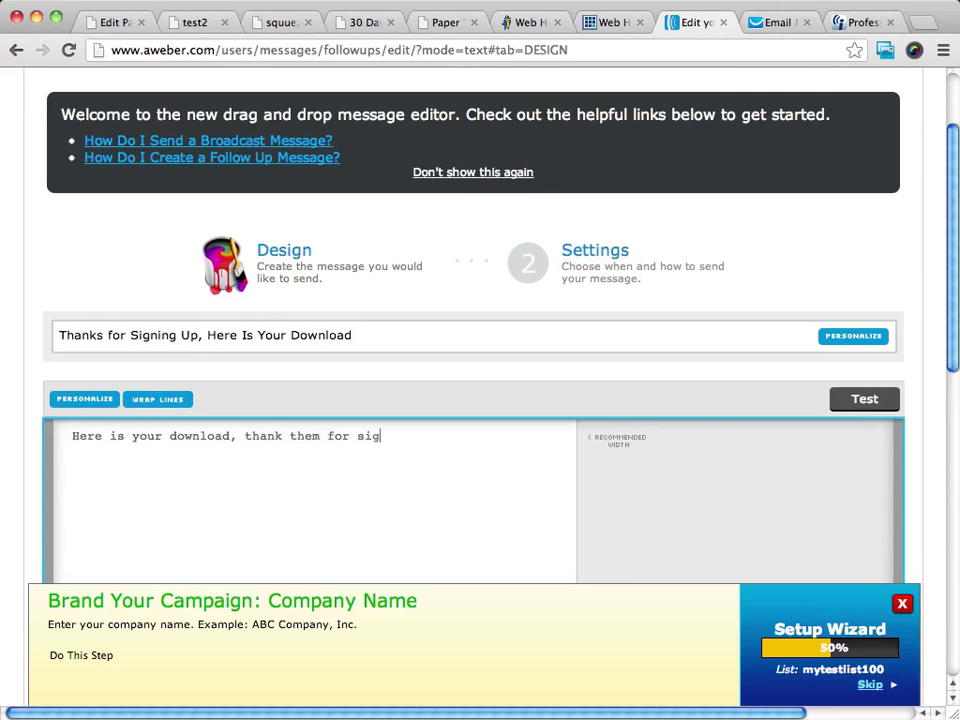
text(ning upo)
key(BackSpace)
text(p)
key(Return)
key(Return)
text(lin  )
text(thanks)
key(shift+Return)
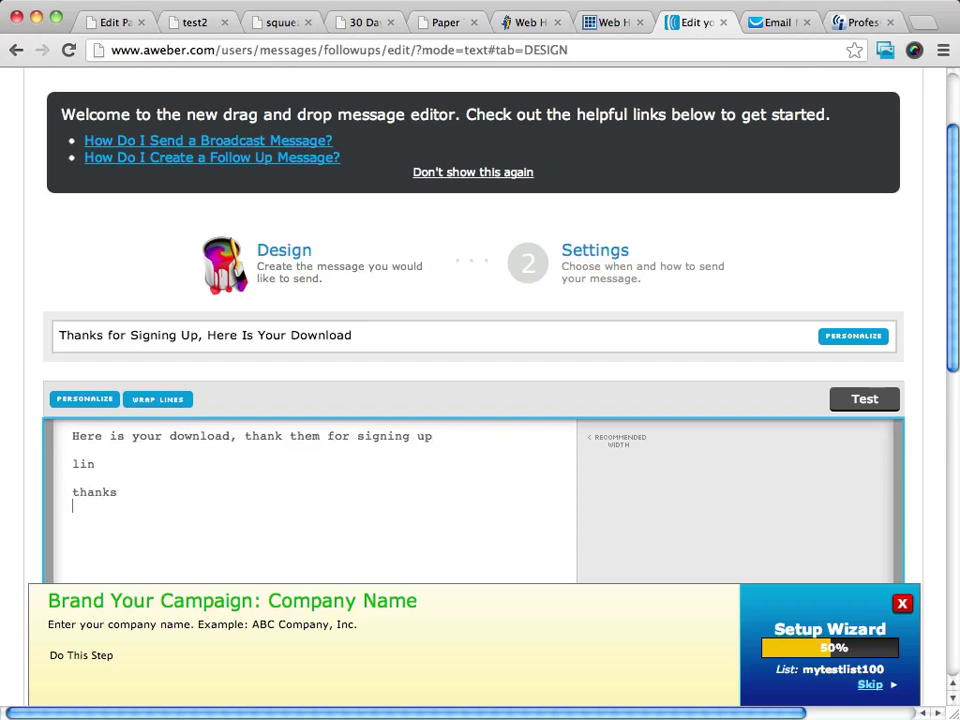
text(Mark)
Continue to the message settings, keep click tracking on, and save and exit the follow-up message
scroll(483, 350, down, 1)
scroll(483, 350, down, 10)
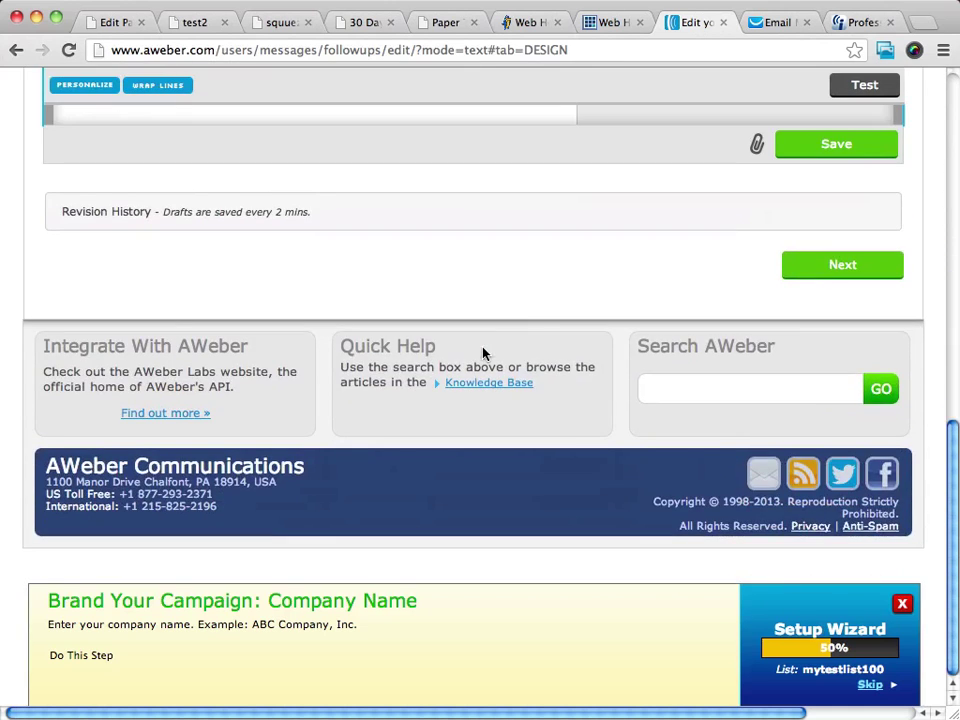
scroll(483, 353, up, 4)
click(856, 457)
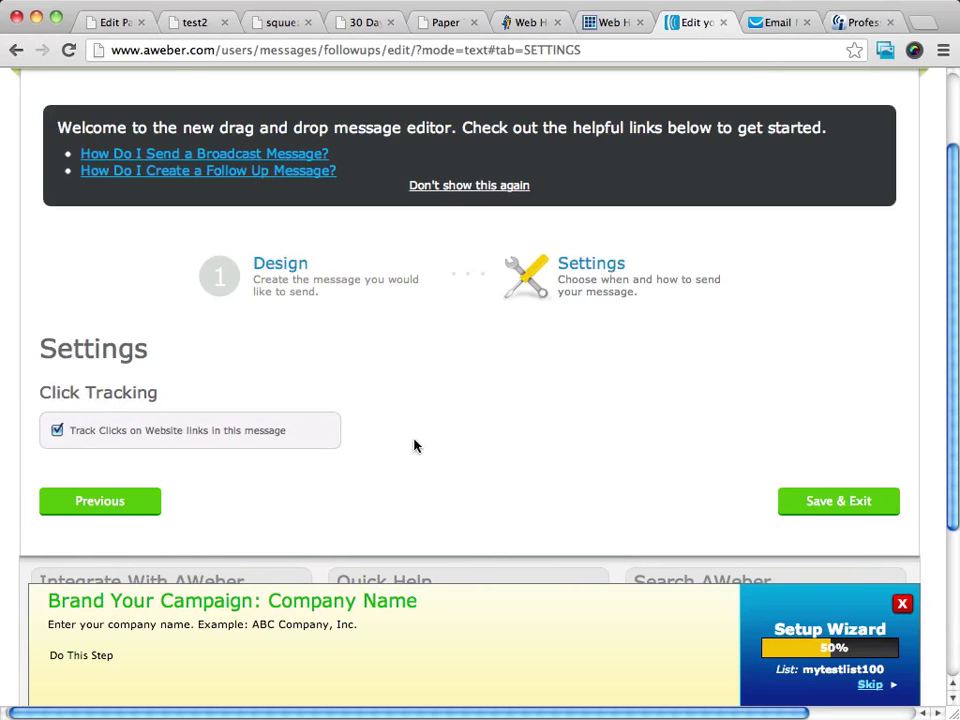
click(838, 504)
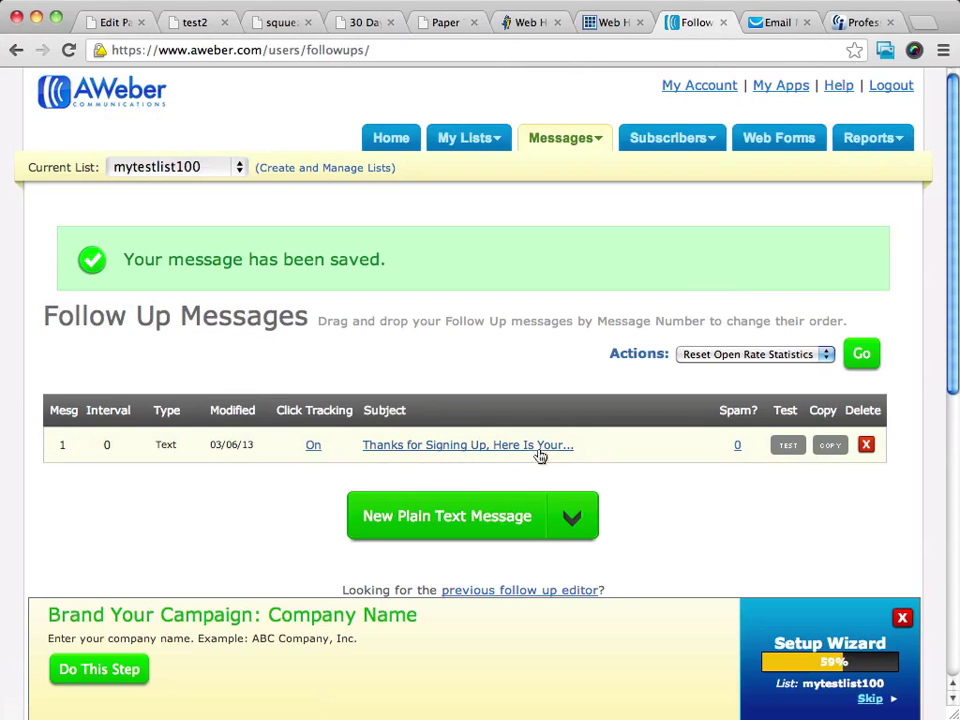
Create a second plain text follow-up message with the subject "This is a secon email"
click(571, 520)
scroll(647, 525, down, 3)
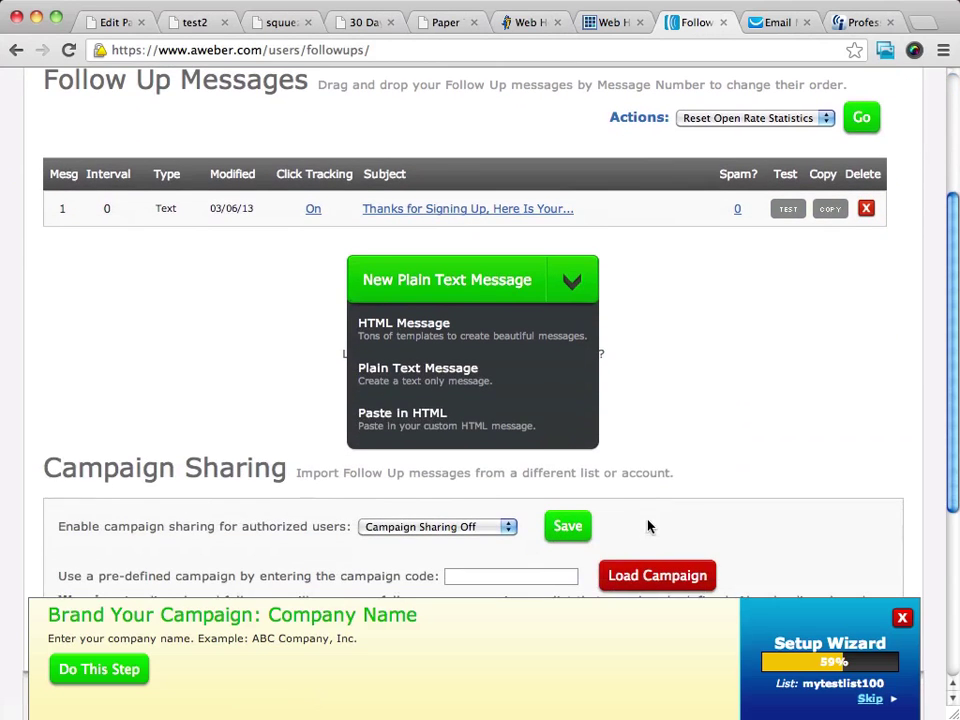
click(450, 380)
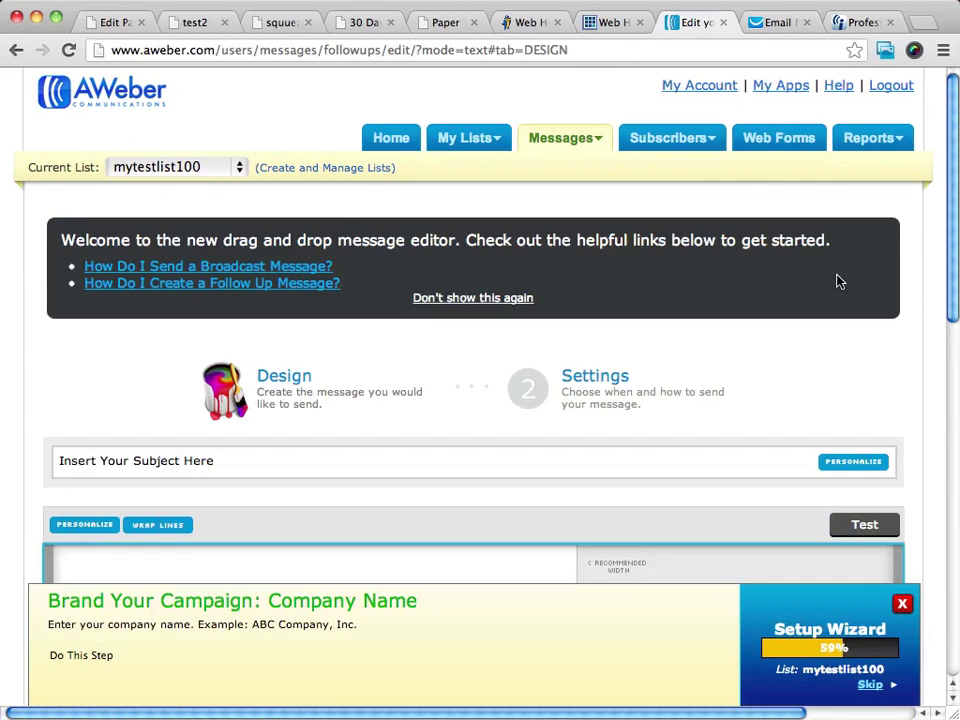
scroll(837, 281, down, 5)
scroll(837, 281, down, 4)
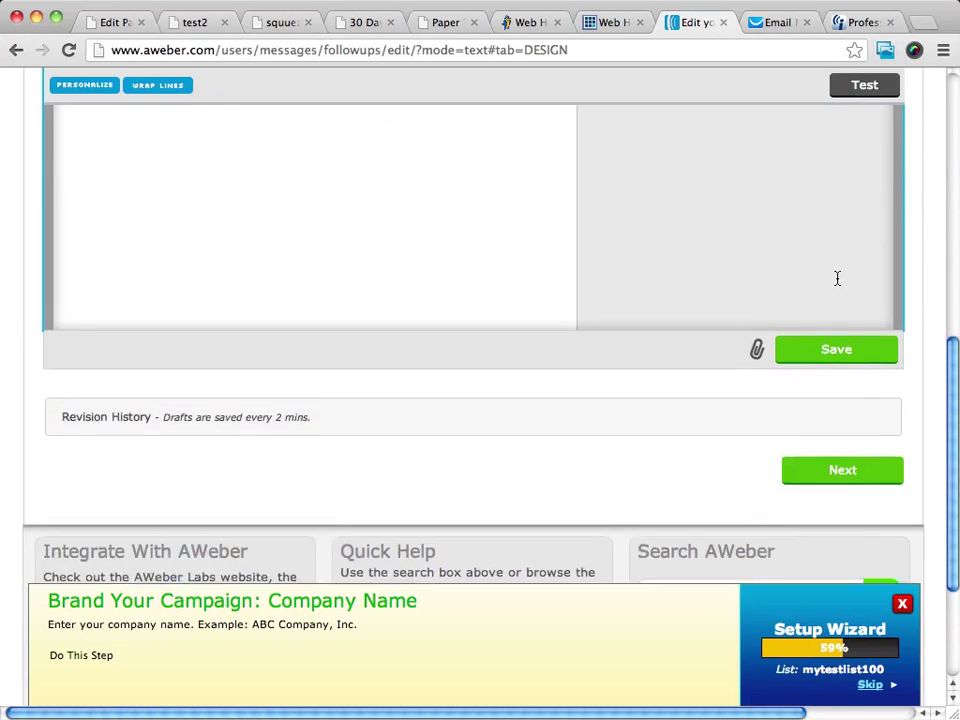
scroll(837, 281, up, 5)
scroll(838, 281, up, 1)
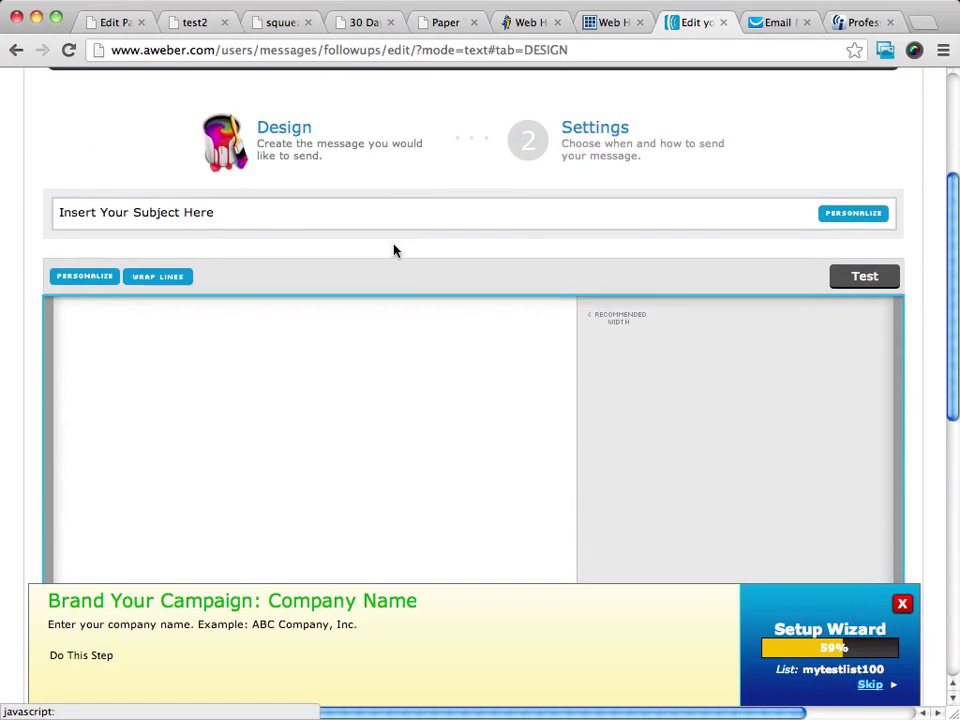
scroll(392, 251, down, 2)
click(193, 213)
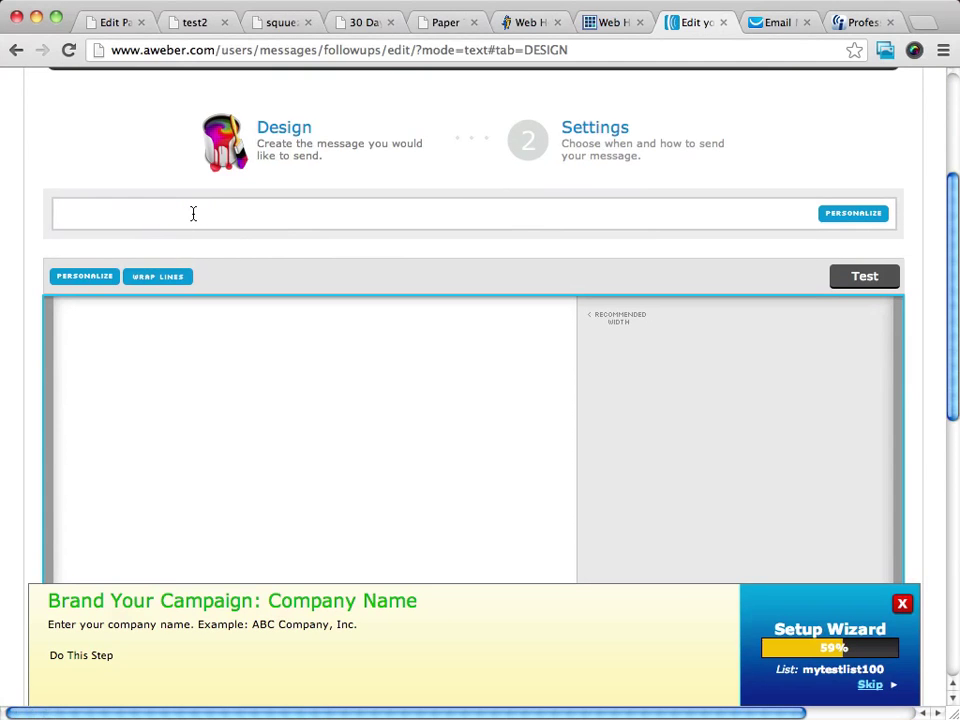
text(This is a secon email)
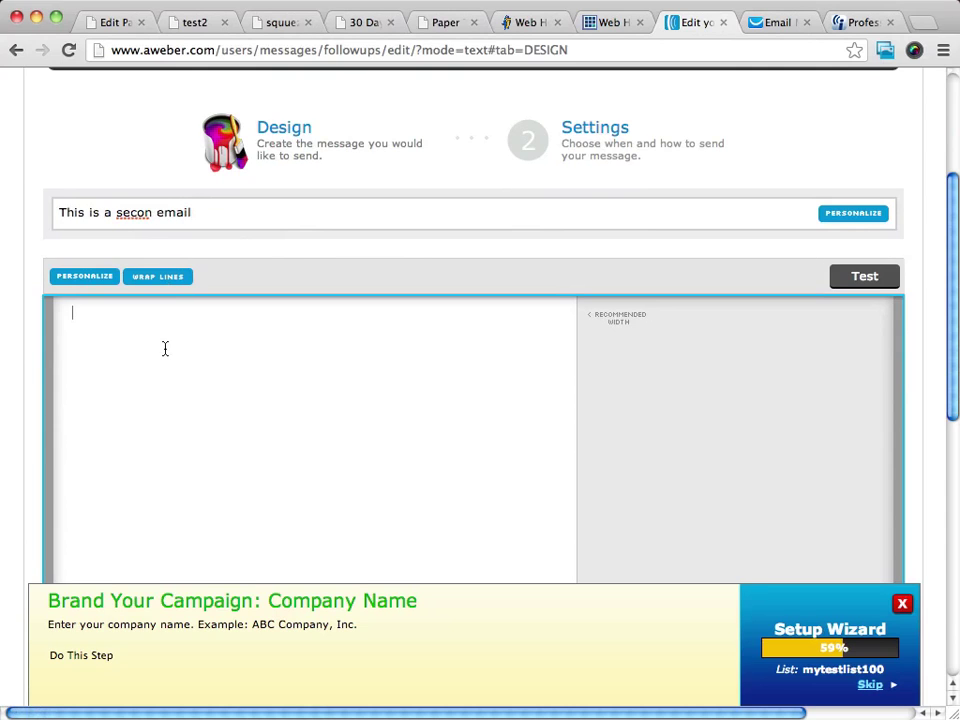
Write the body "hi again message maybe promote your oto or just welcome them to your list and tell about yourself" and wrap its lines
text( again message)
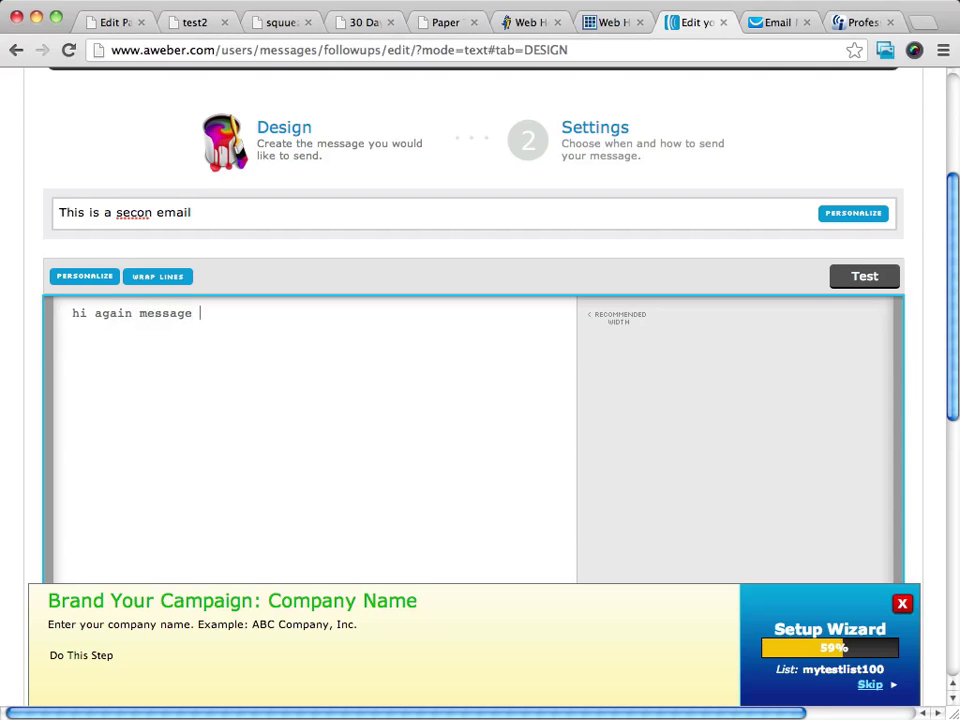
text( maybe promote your )
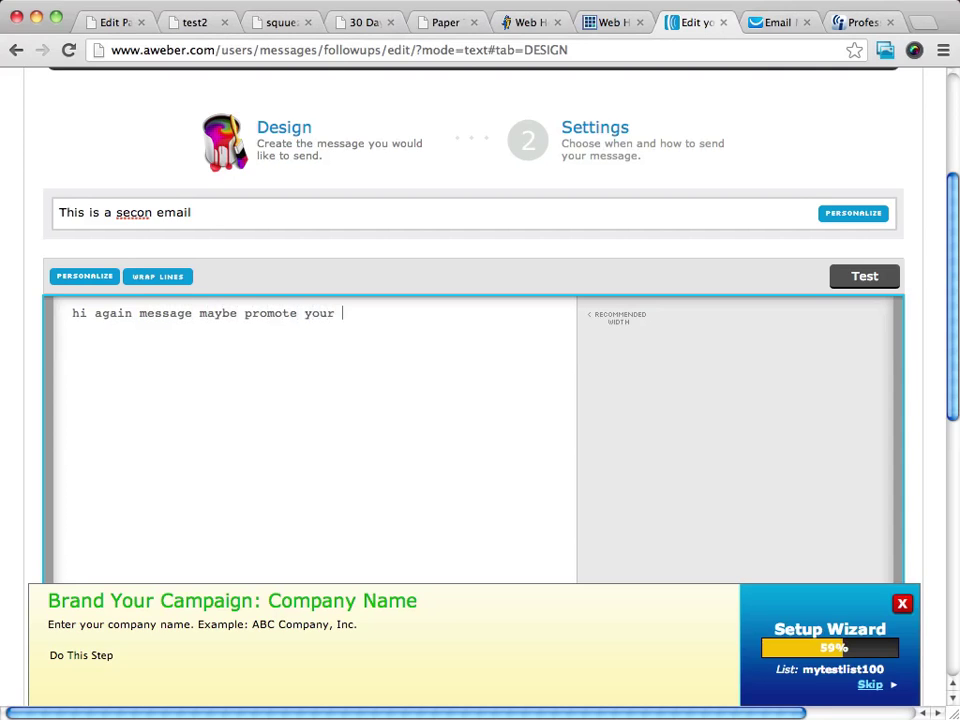
text(oto or just welcome them to)
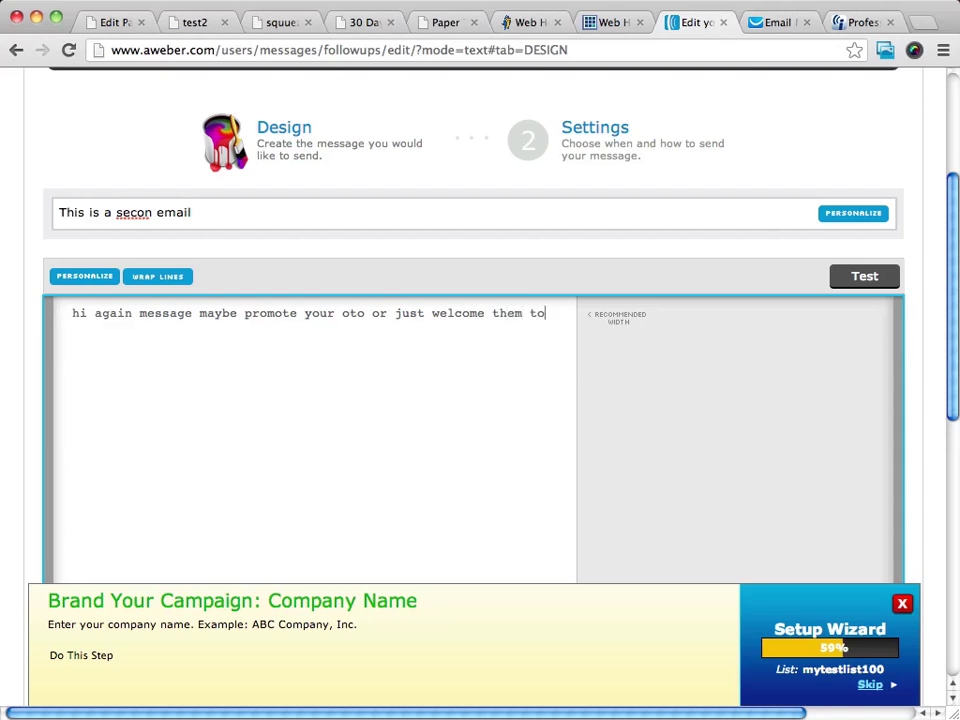
text( your list and tell abou)
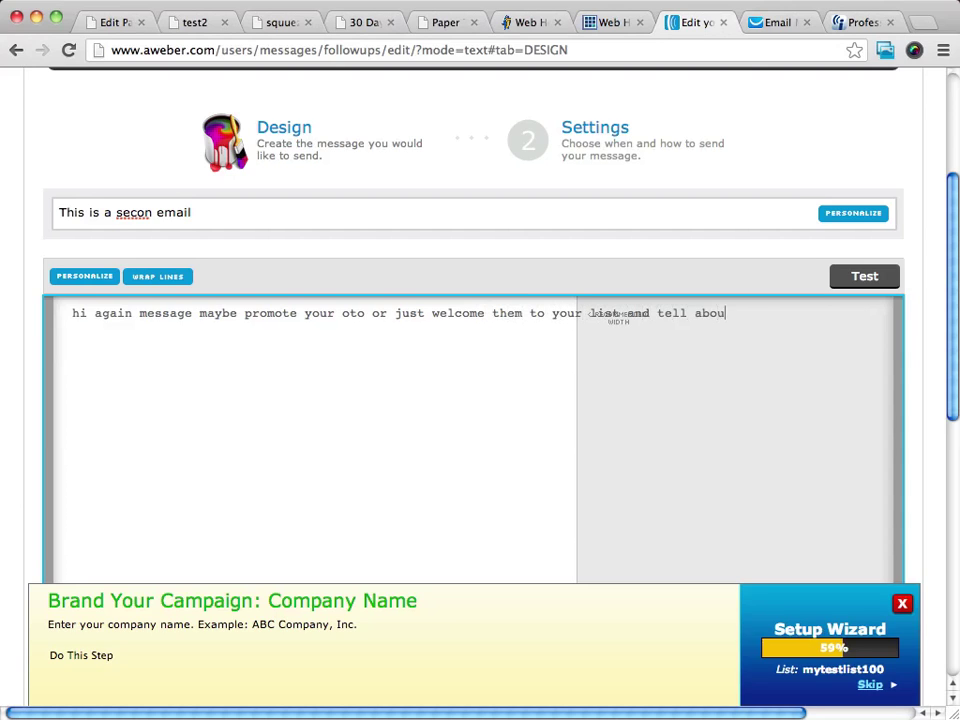
text(t yourself)
click(152, 276)
Correct the subject to "This is a second email" and continue to the message settings
click(151, 213)
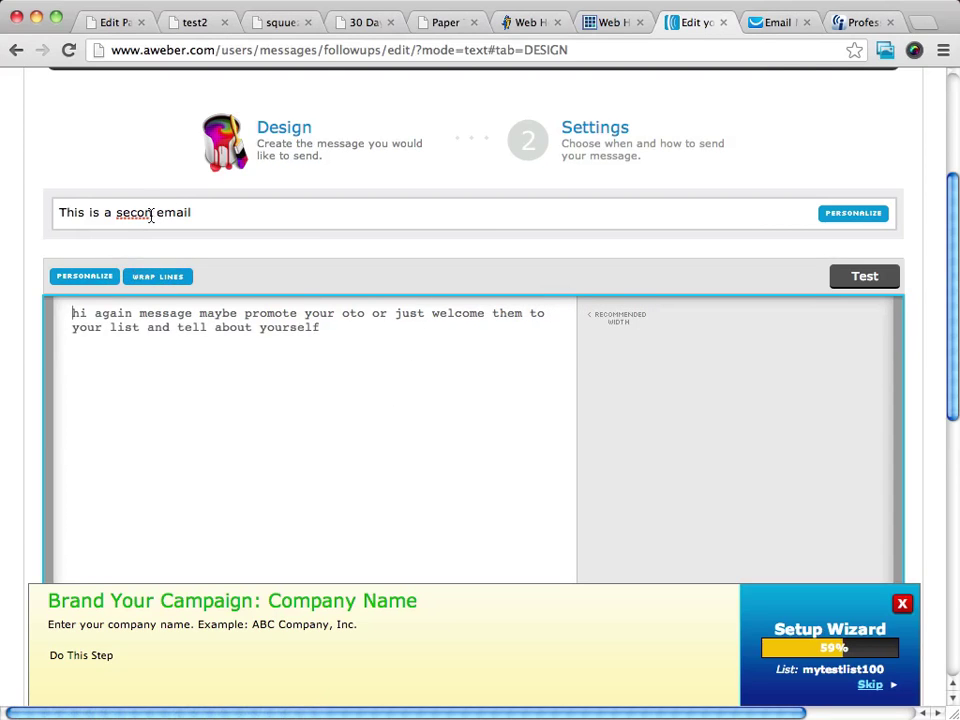
text(d)
scroll(594, 313, down, 5)
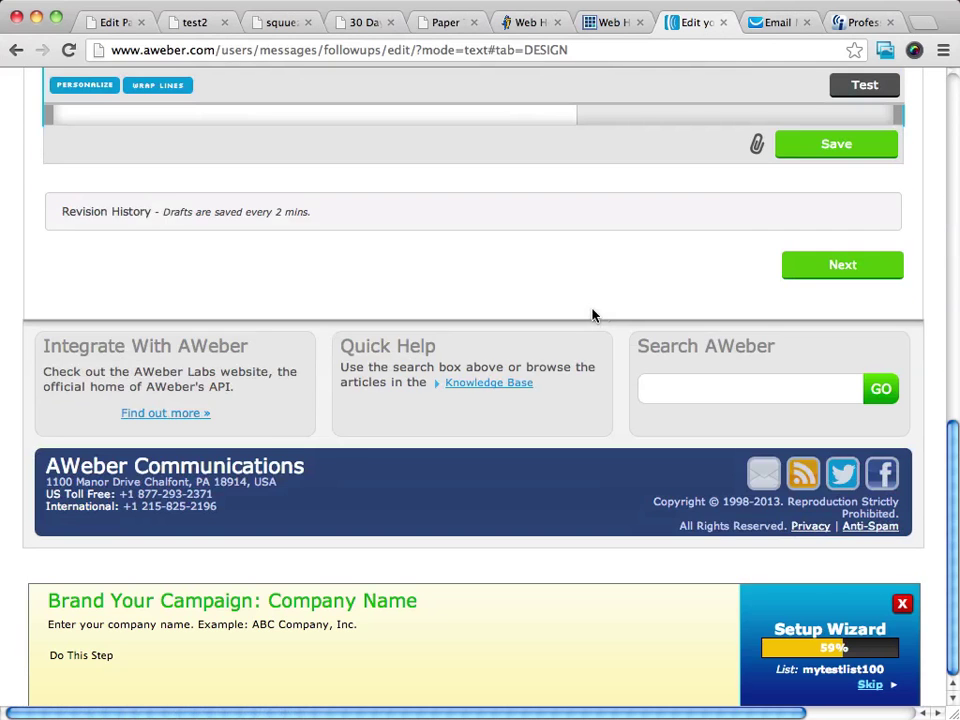
click(830, 262)
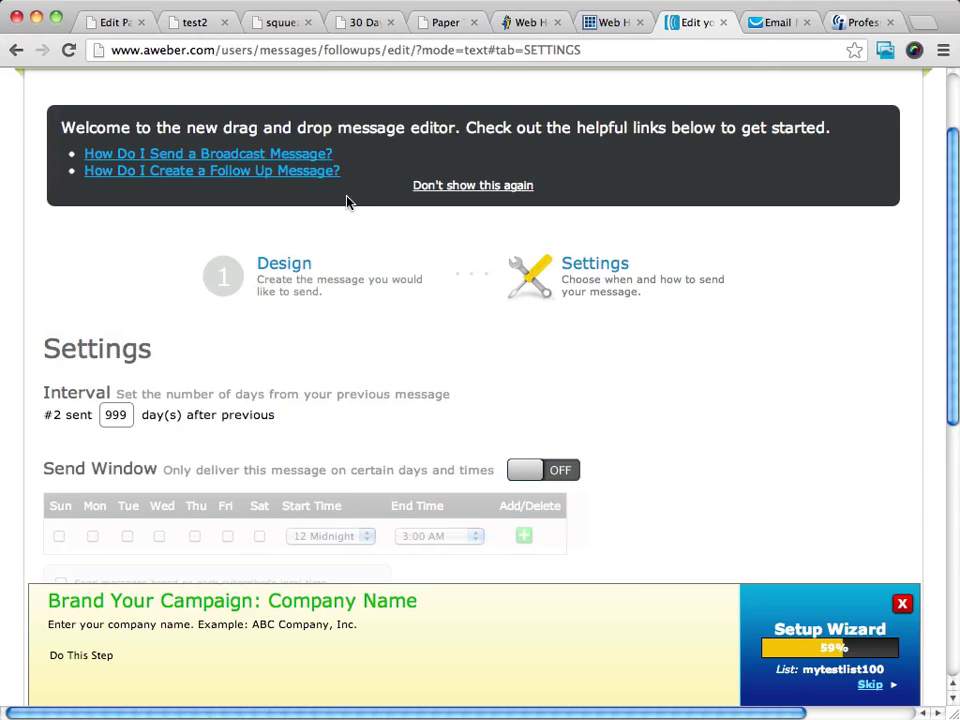
Set the second follow-up message's interval to 1 day after the previous message
scroll(592, 330, down, 1)
scroll(592, 330, down, 1)
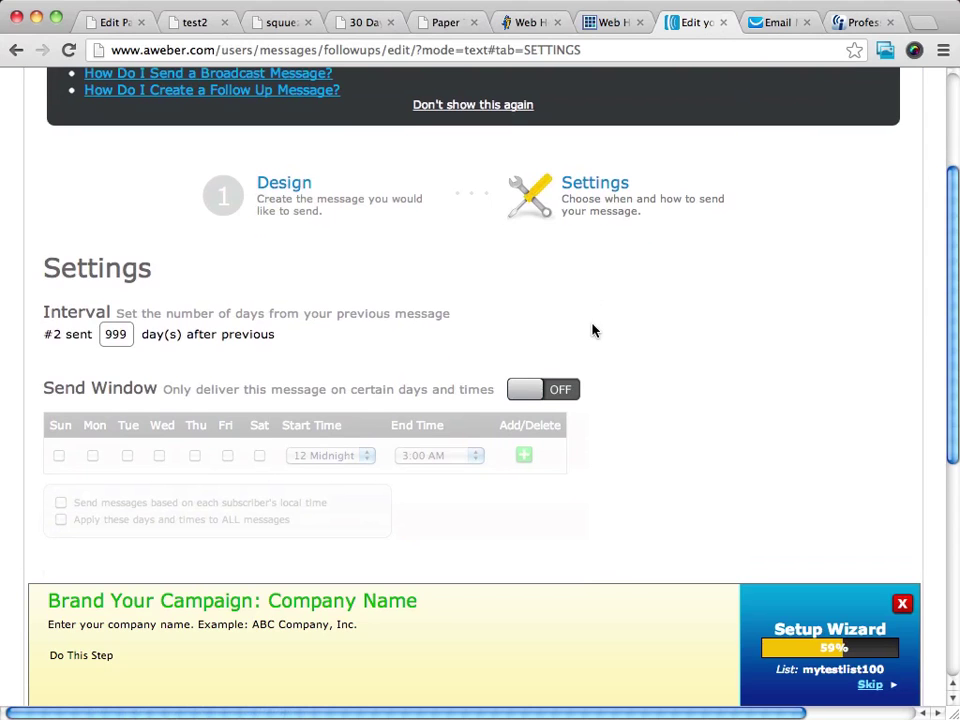
scroll(223, 300, down, 2)
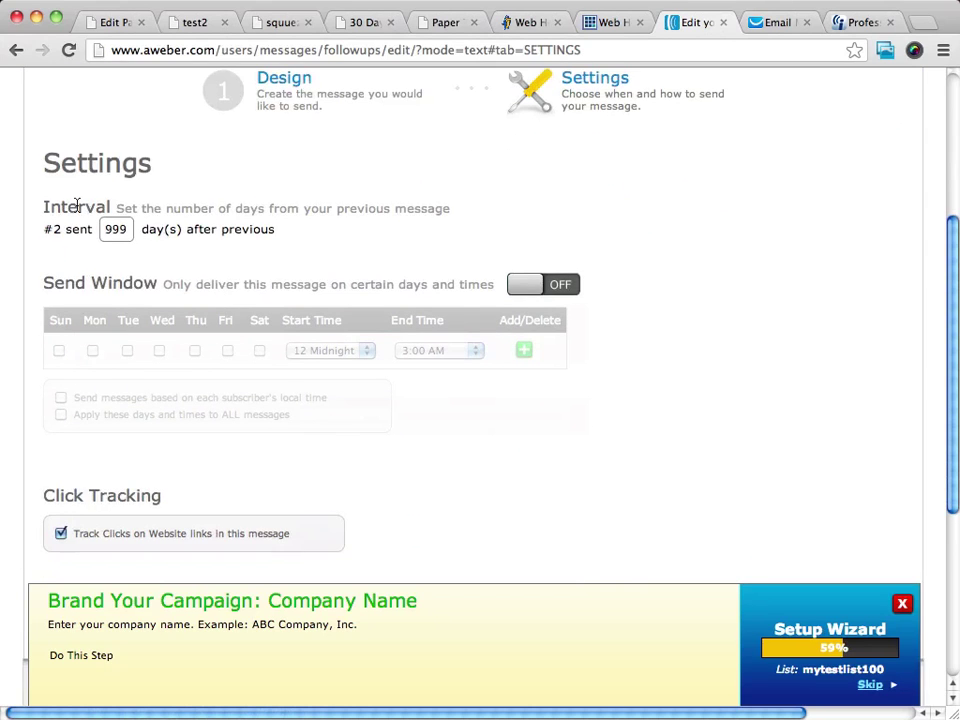
drag(130, 229, 95, 229)
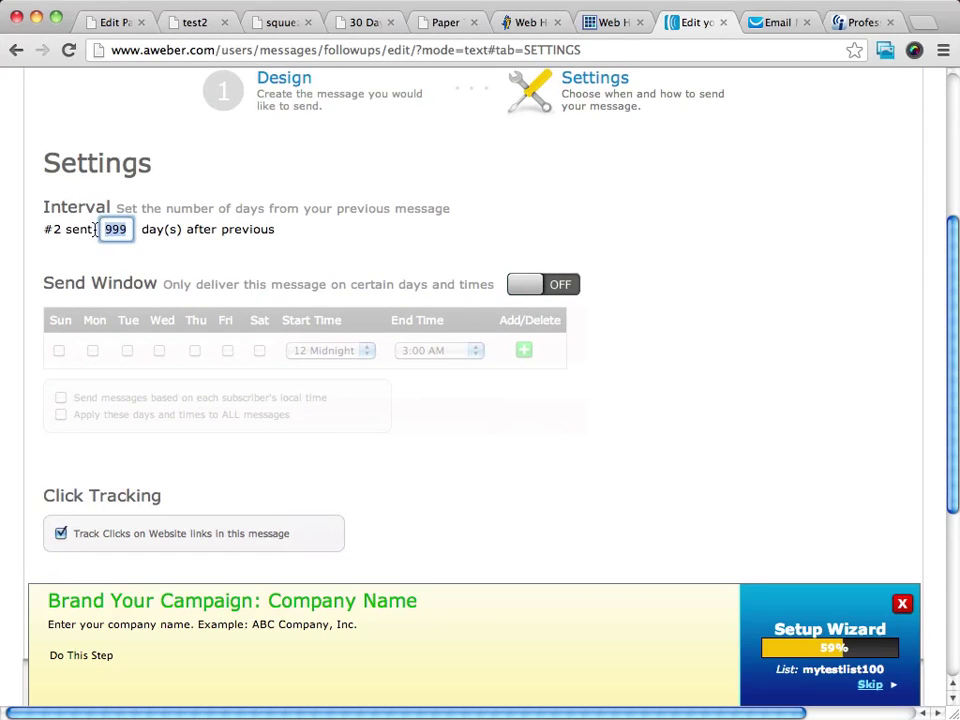
text(1)
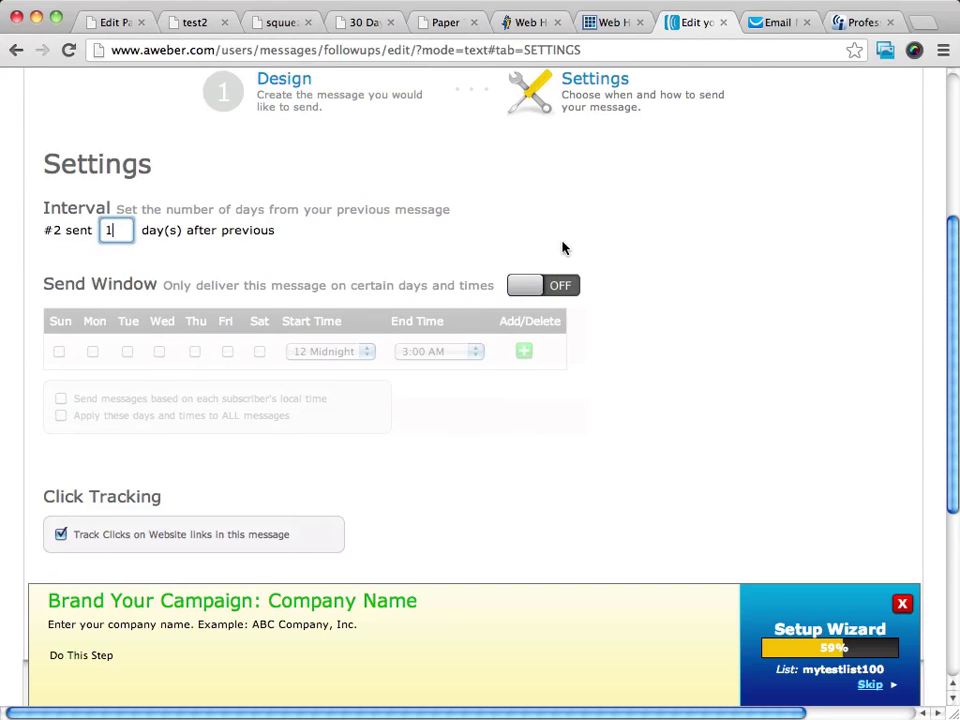
scroll(564, 247, right, 1)
click(528, 289)
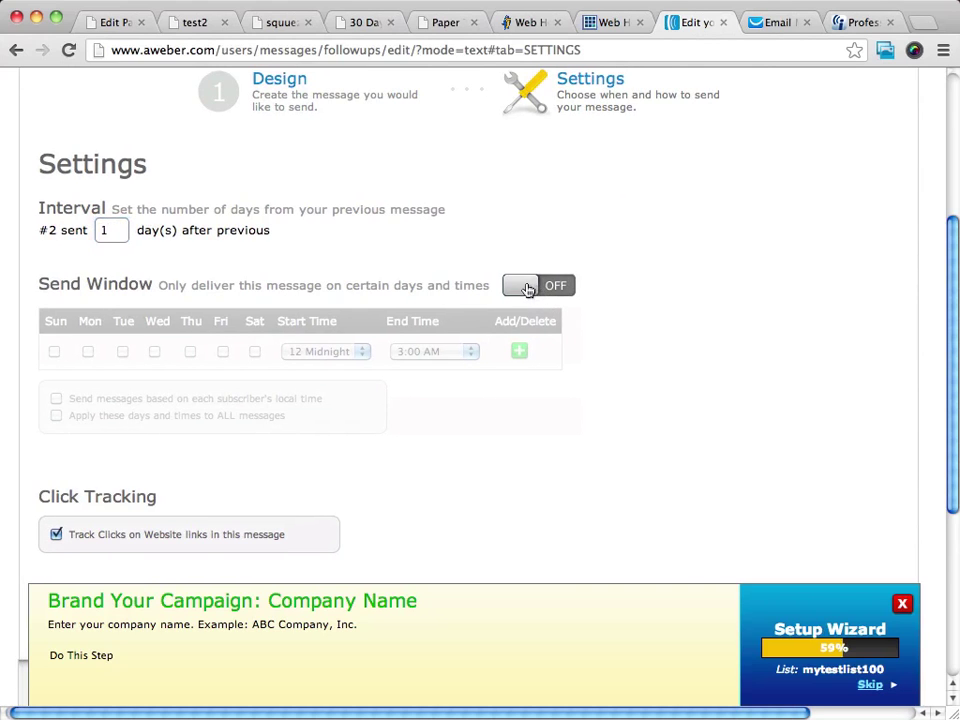
scroll(540, 289, left, 1)
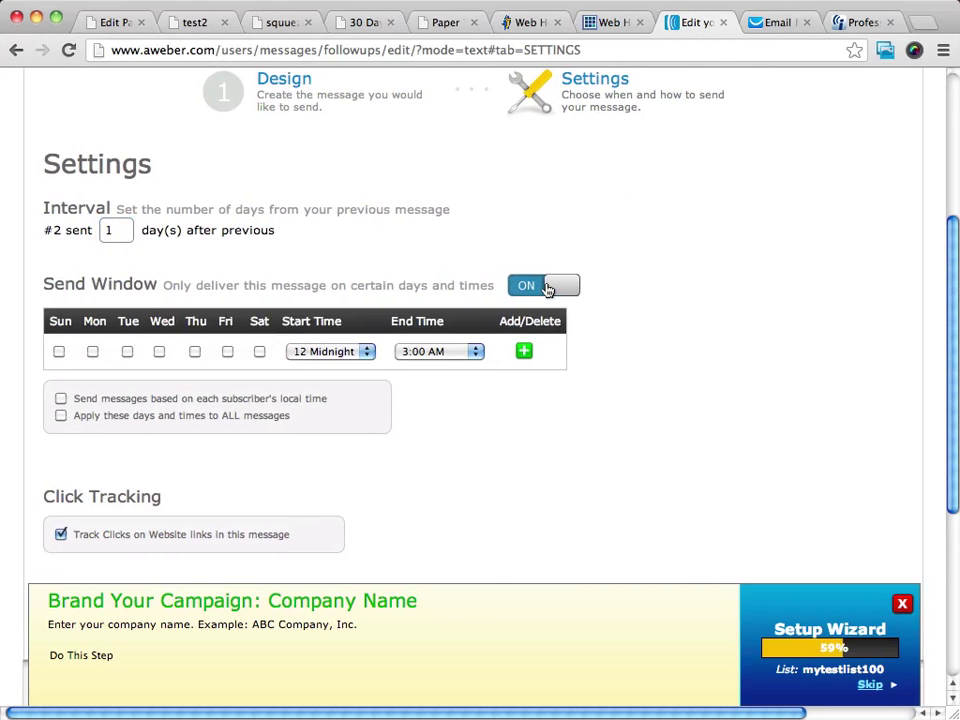
click(548, 289)
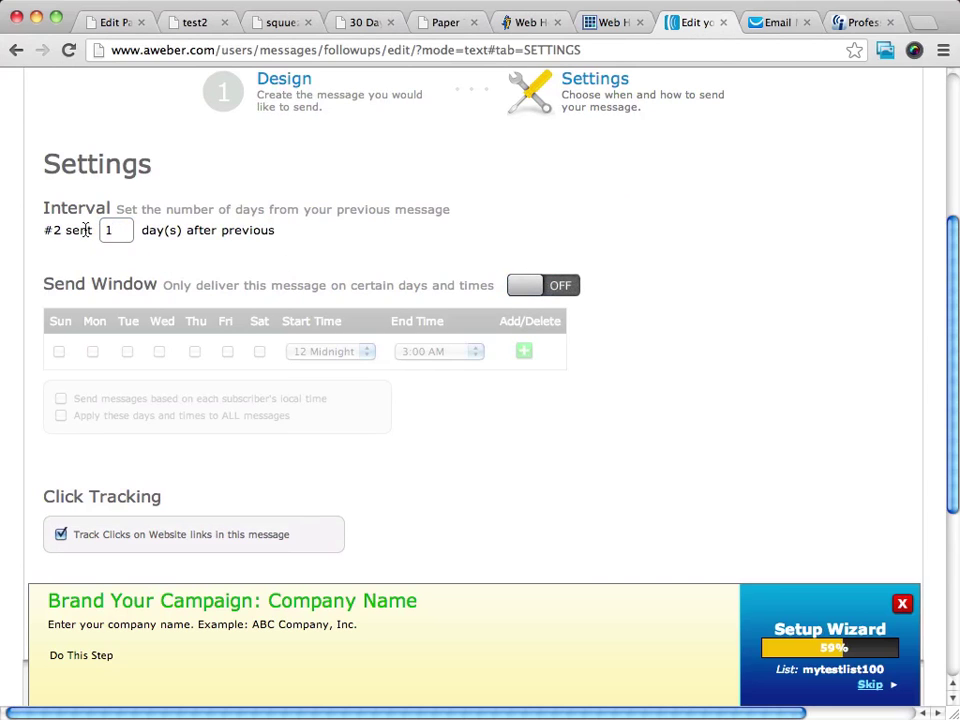
Turn on the send window for the message, keeping 12 Midnight as the start time
scroll(465, 260, down, 3)
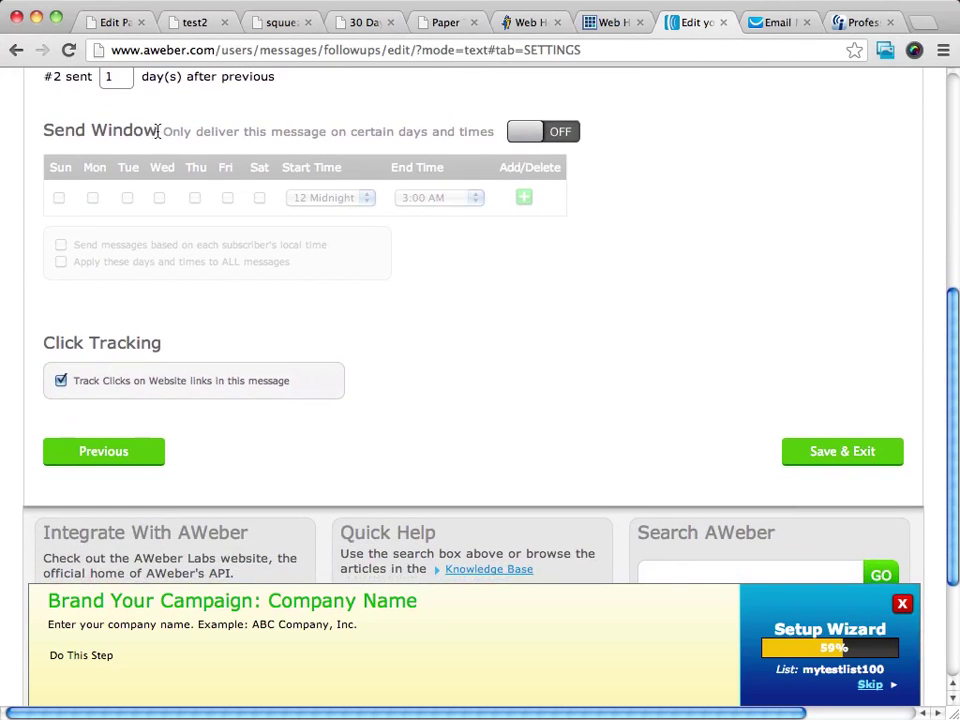
click(555, 132)
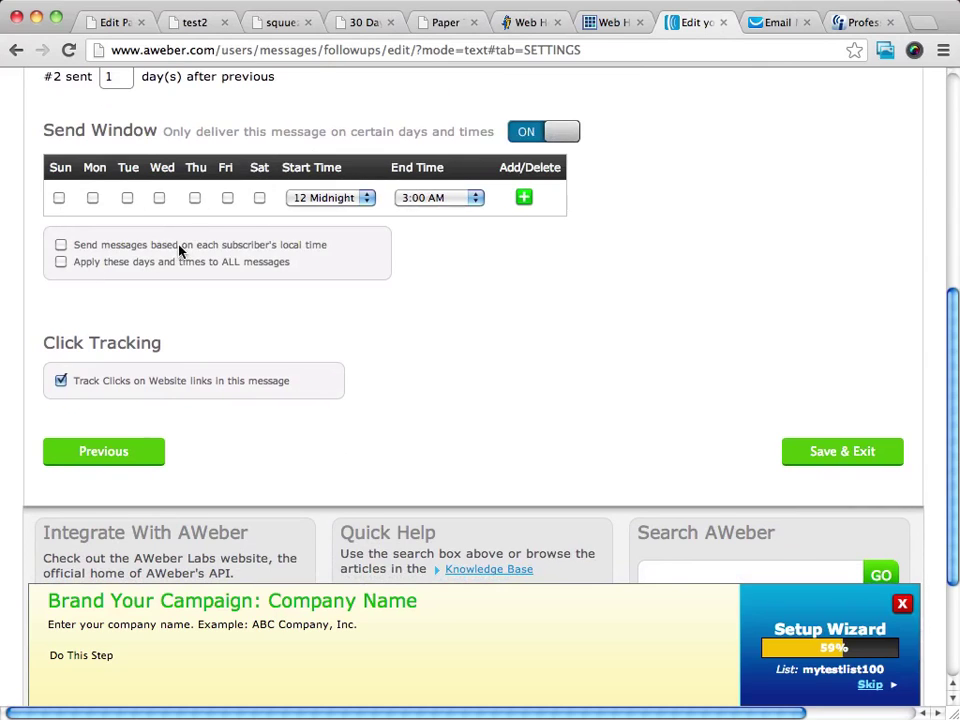
click(329, 198)
click(325, 197)
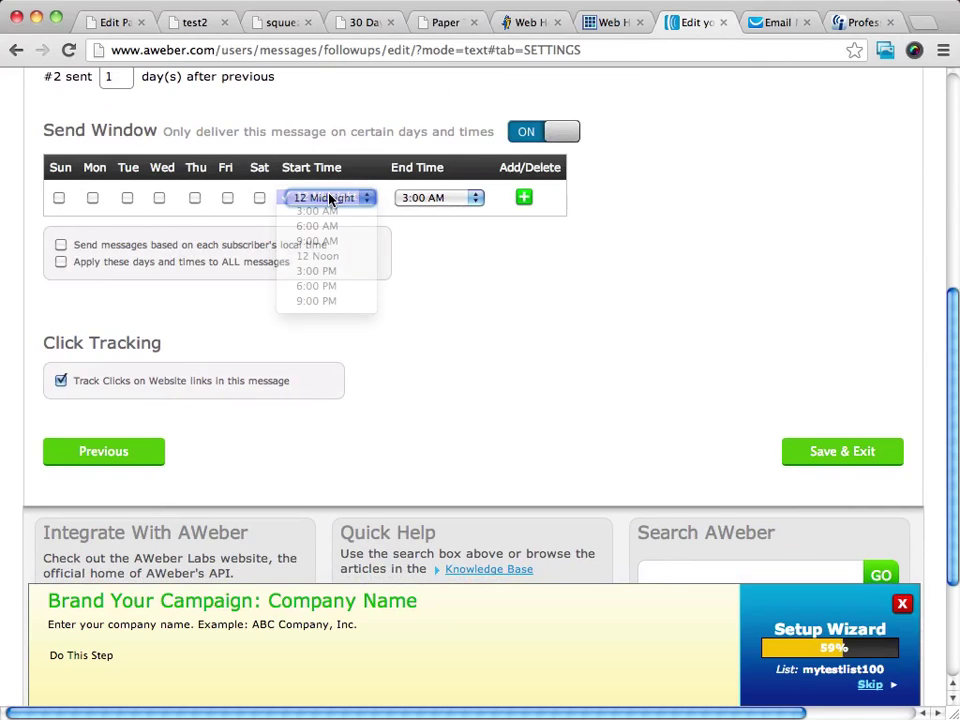
Review the interval and send window settings, and save and exit the second follow-up message
scroll(440, 300, up, 1)
scroll(445, 304, up, 5)
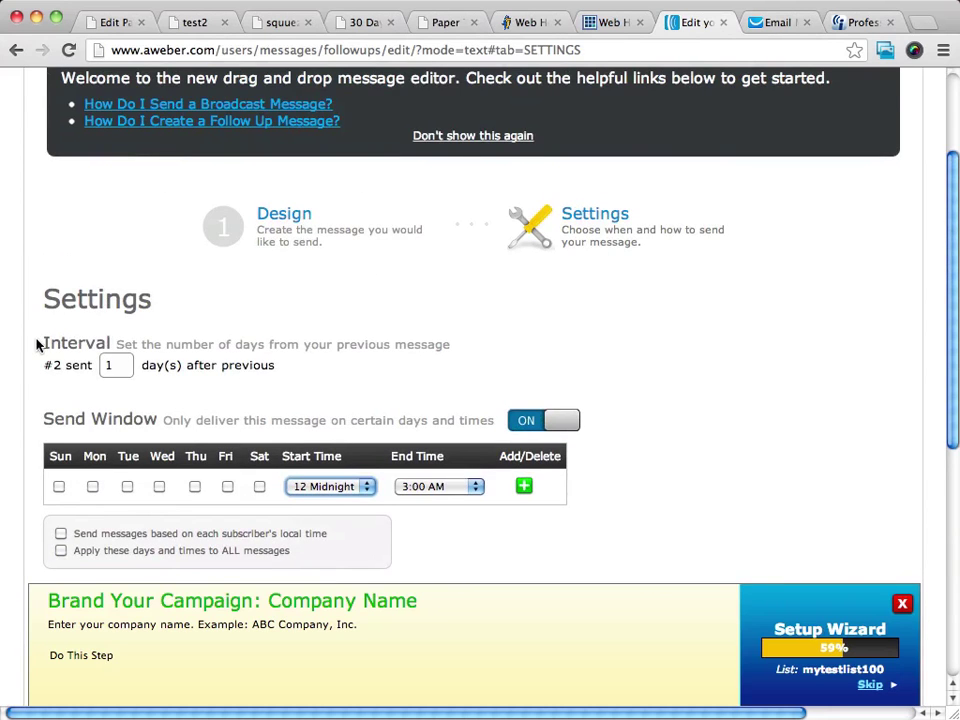
scroll(263, 275, down, 5)
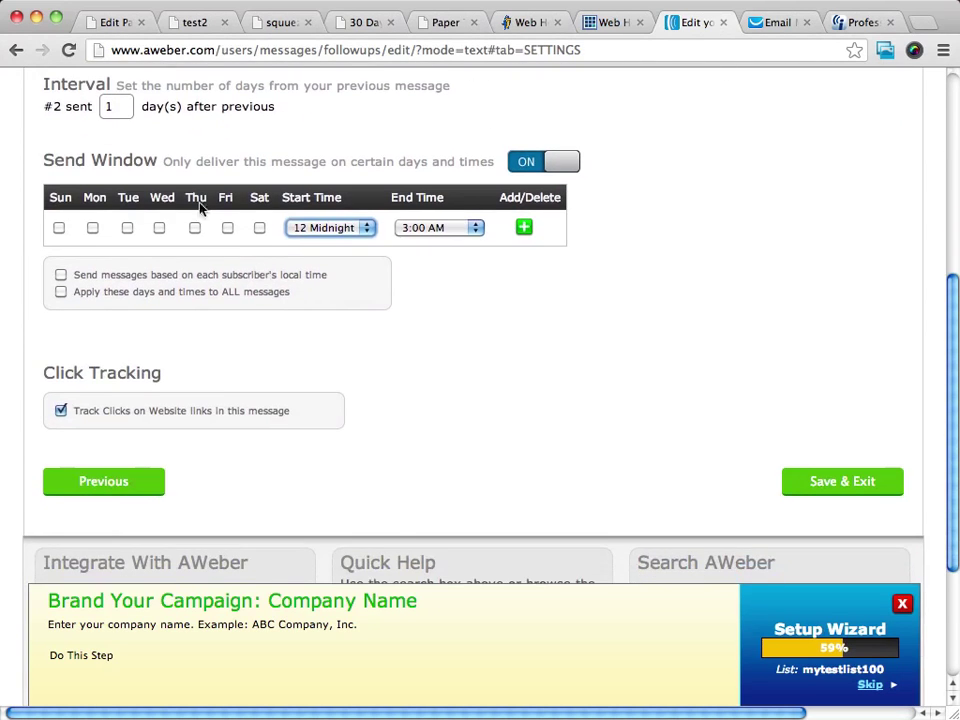
scroll(107, 107, right, 3)
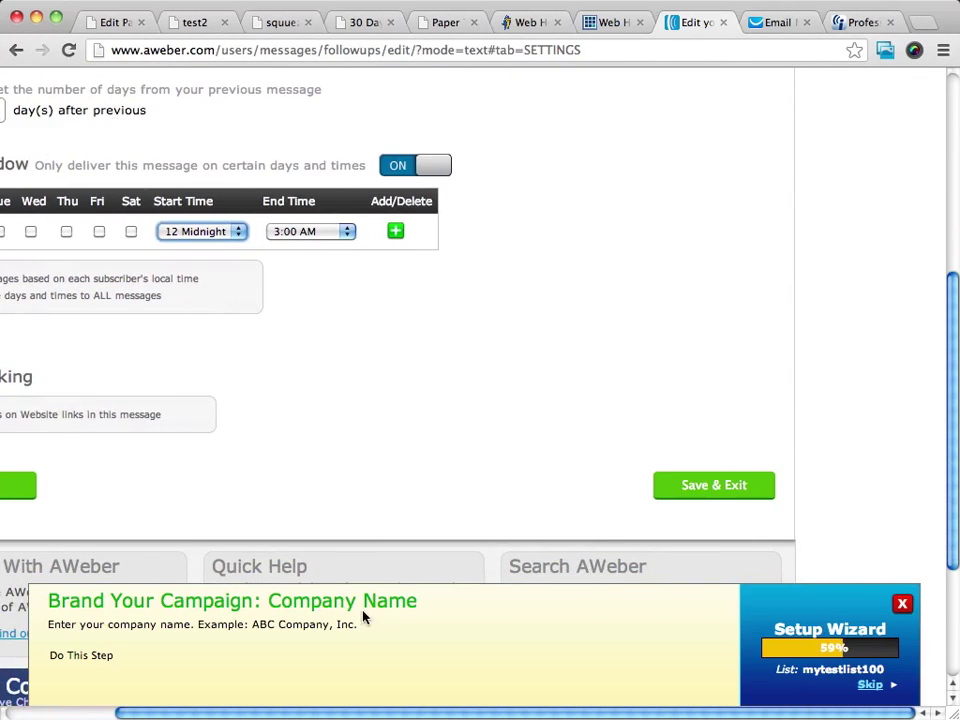
click(713, 486)
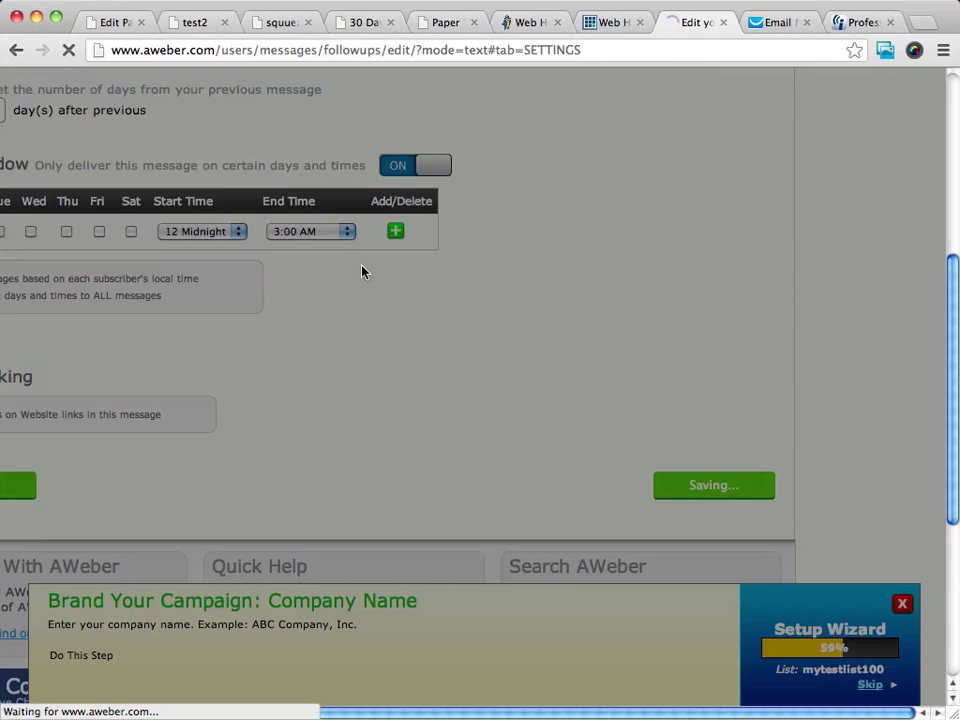